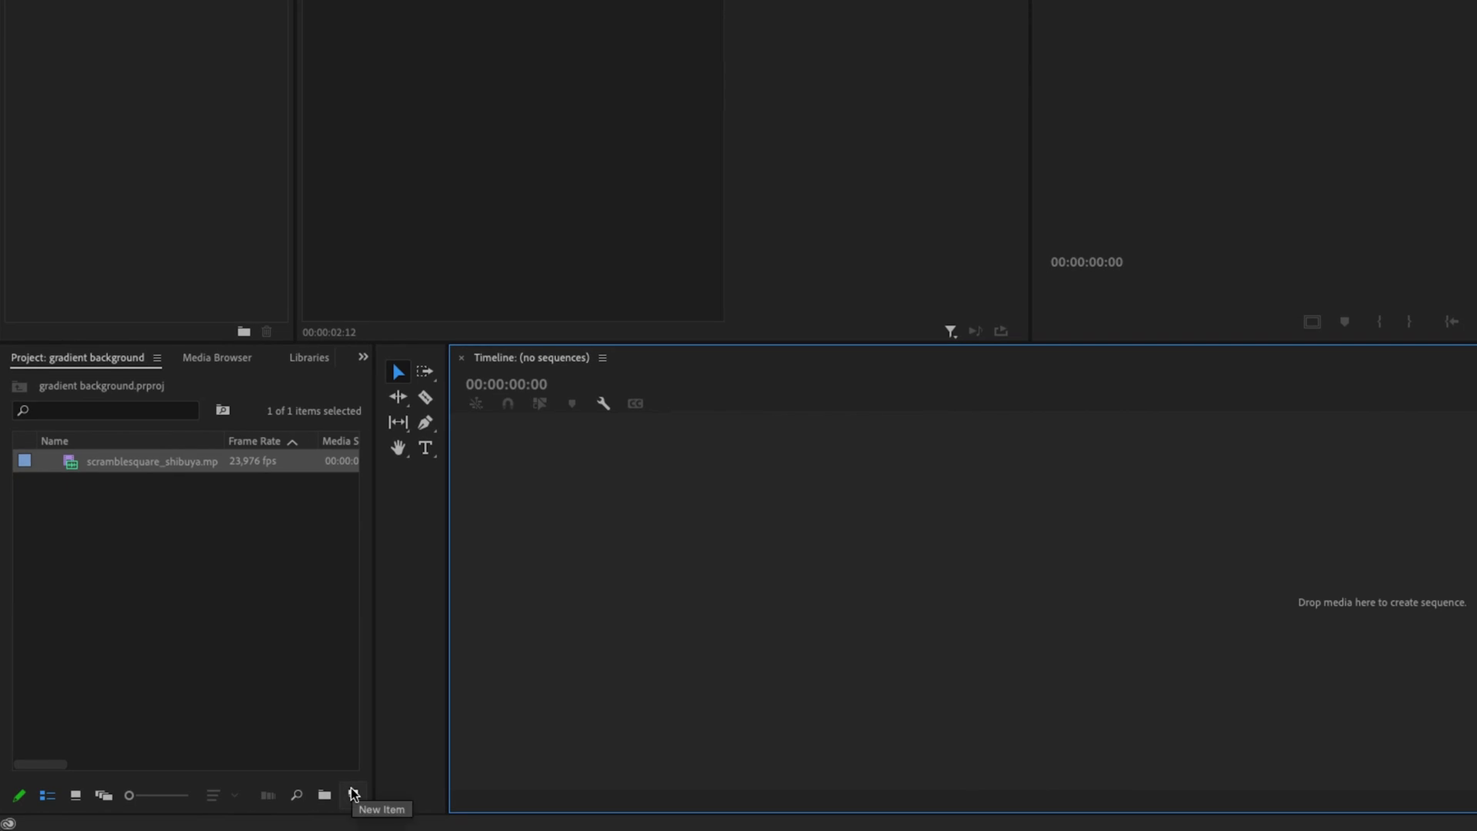
# - Create a new 3840×2160 Black Video item
pyautogui.click(353, 794)
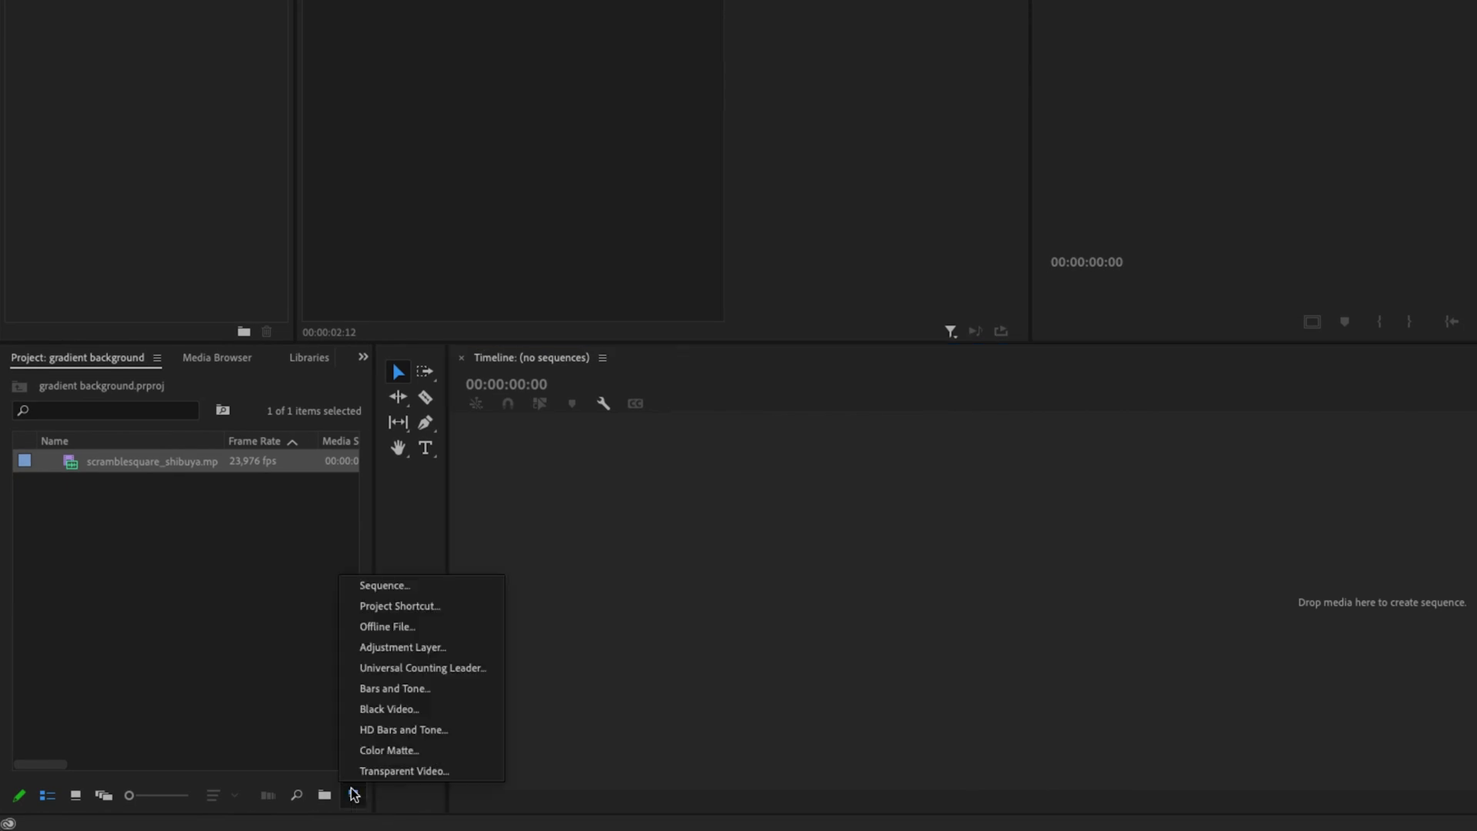
pyautogui.click(389, 708)
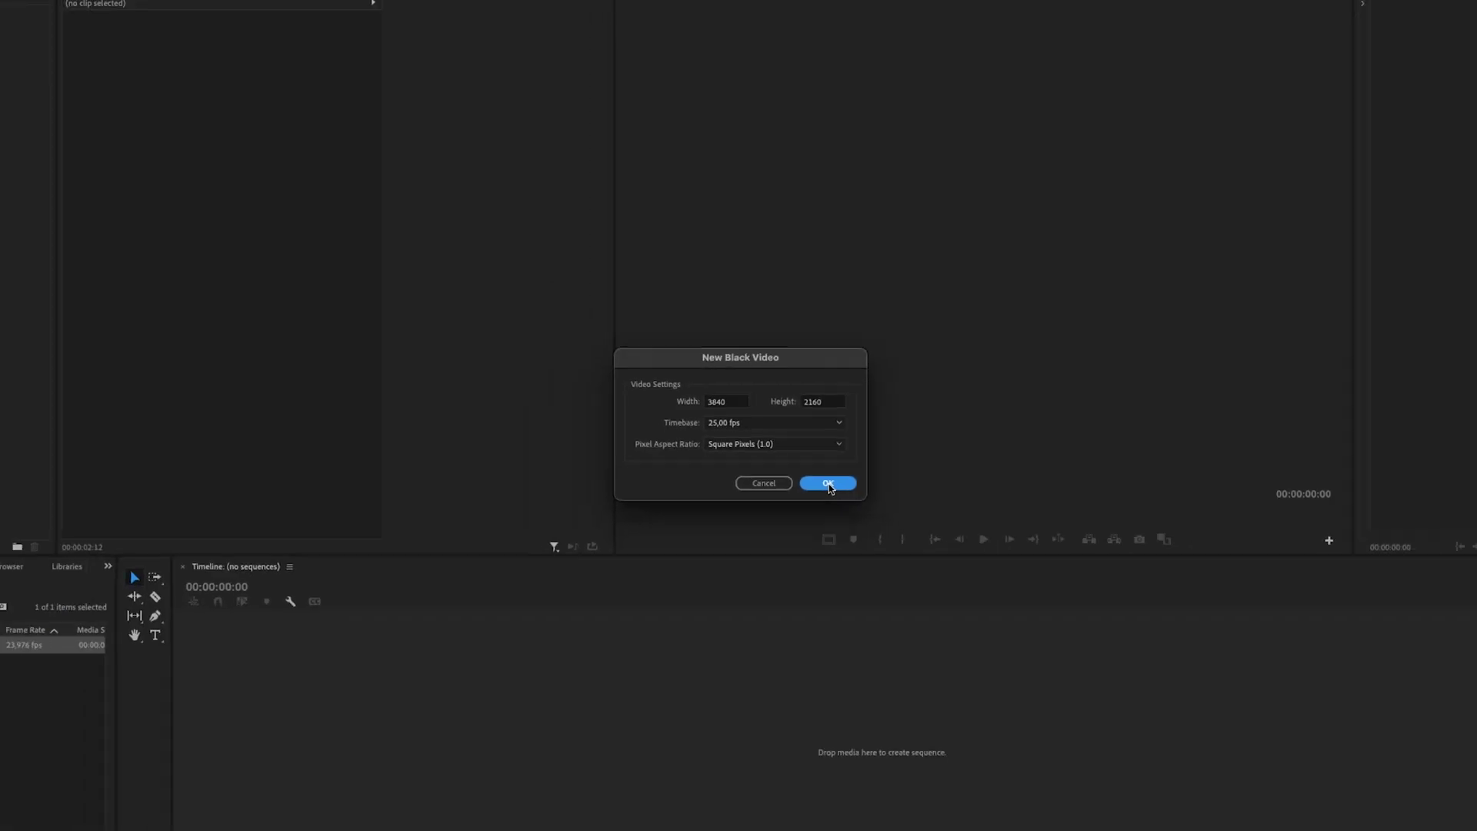
pyautogui.click(883, 531)
# - Build a sequence from the black video and extend the clip to about ten seconds
pyautogui.moveTo(46, 608); pyautogui.dragTo(351, 660)
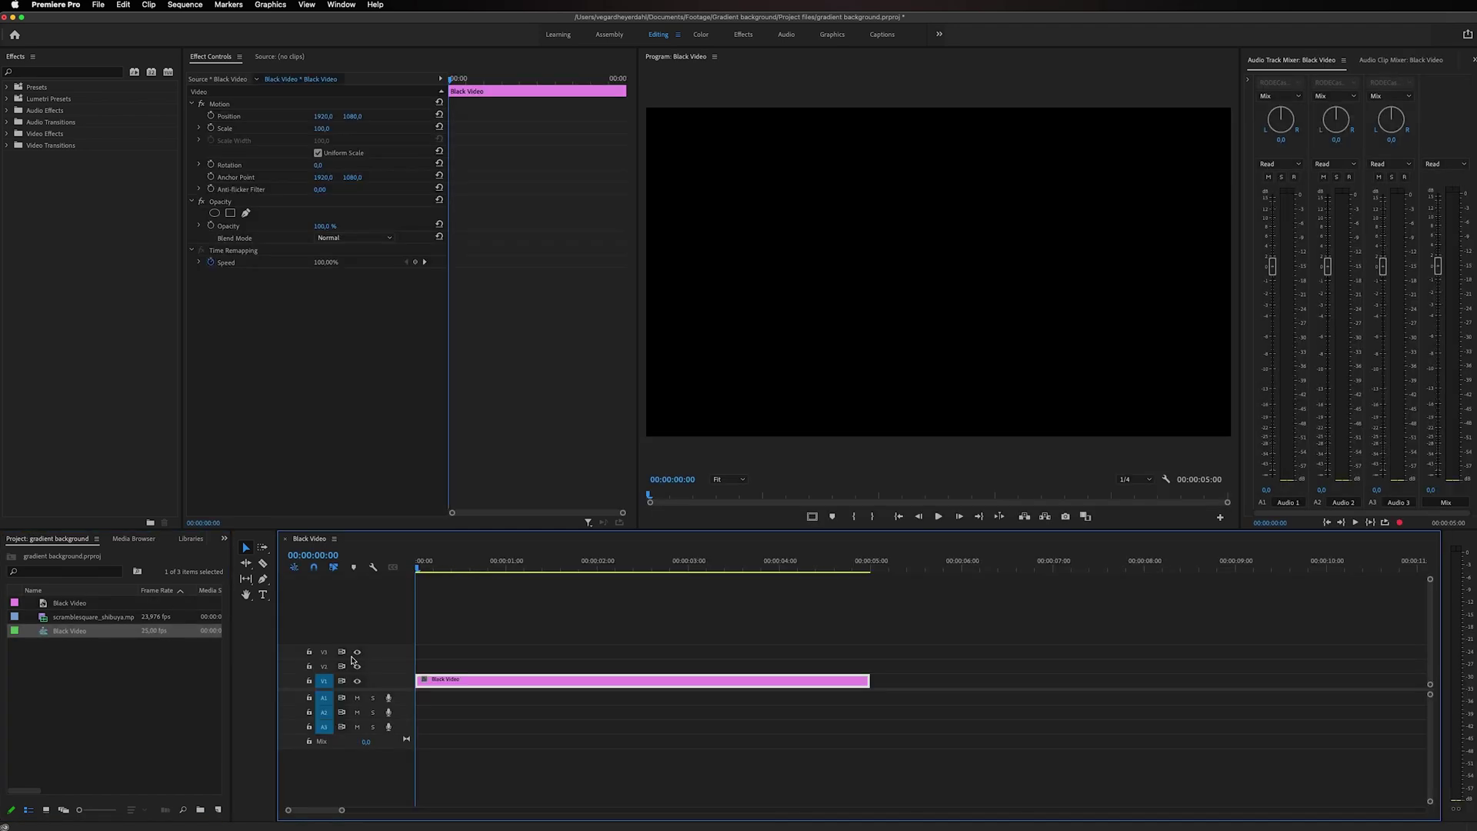
pyautogui.moveTo(494, 567)
pyautogui.mouseDown()
pyautogui.moveTo(589, 567)
pyautogui.moveTo(571, 567)
pyautogui.mouseUp()
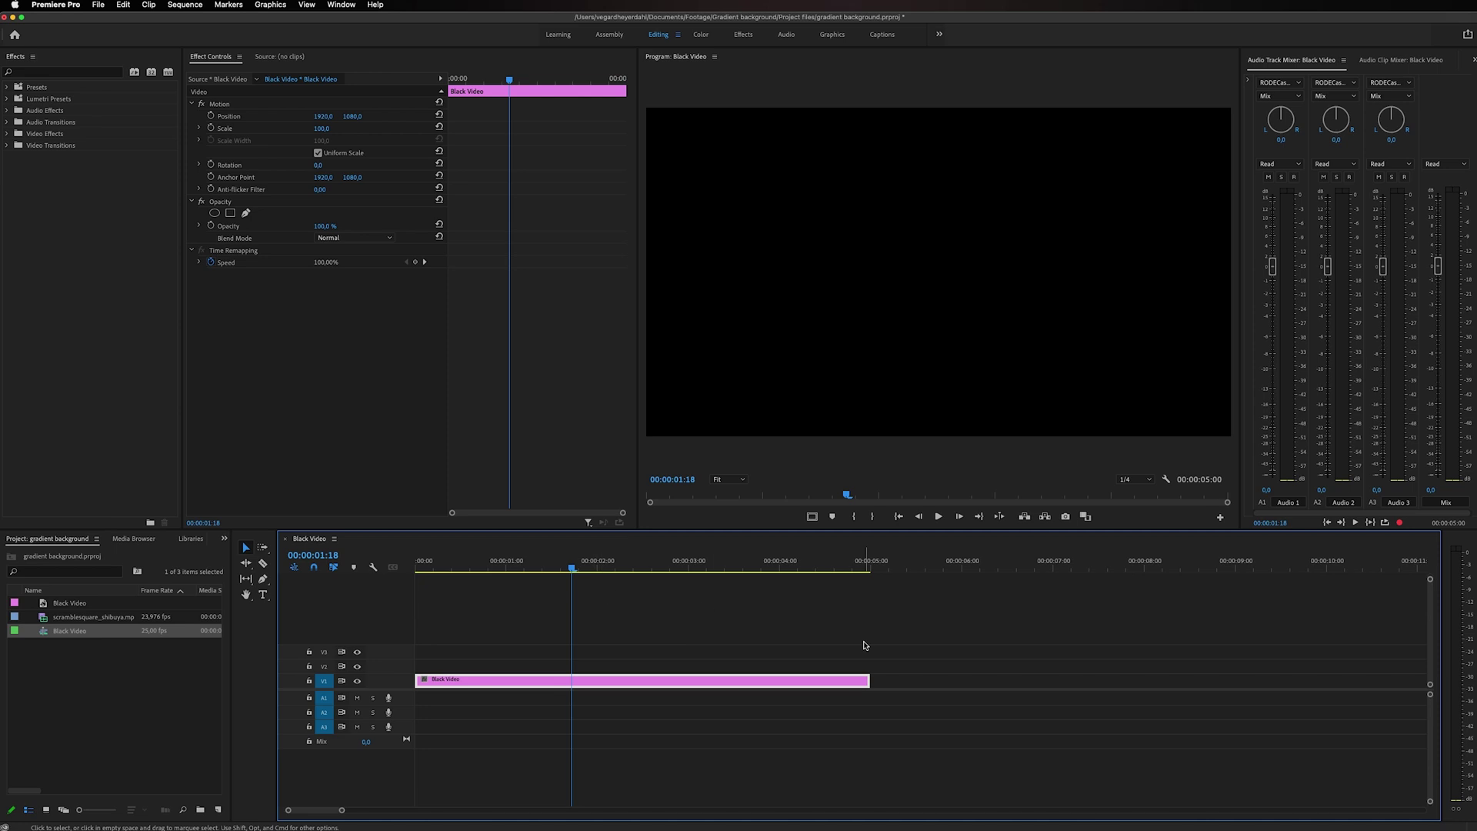
pyautogui.moveTo(870, 680); pyautogui.dragTo(1334, 705)
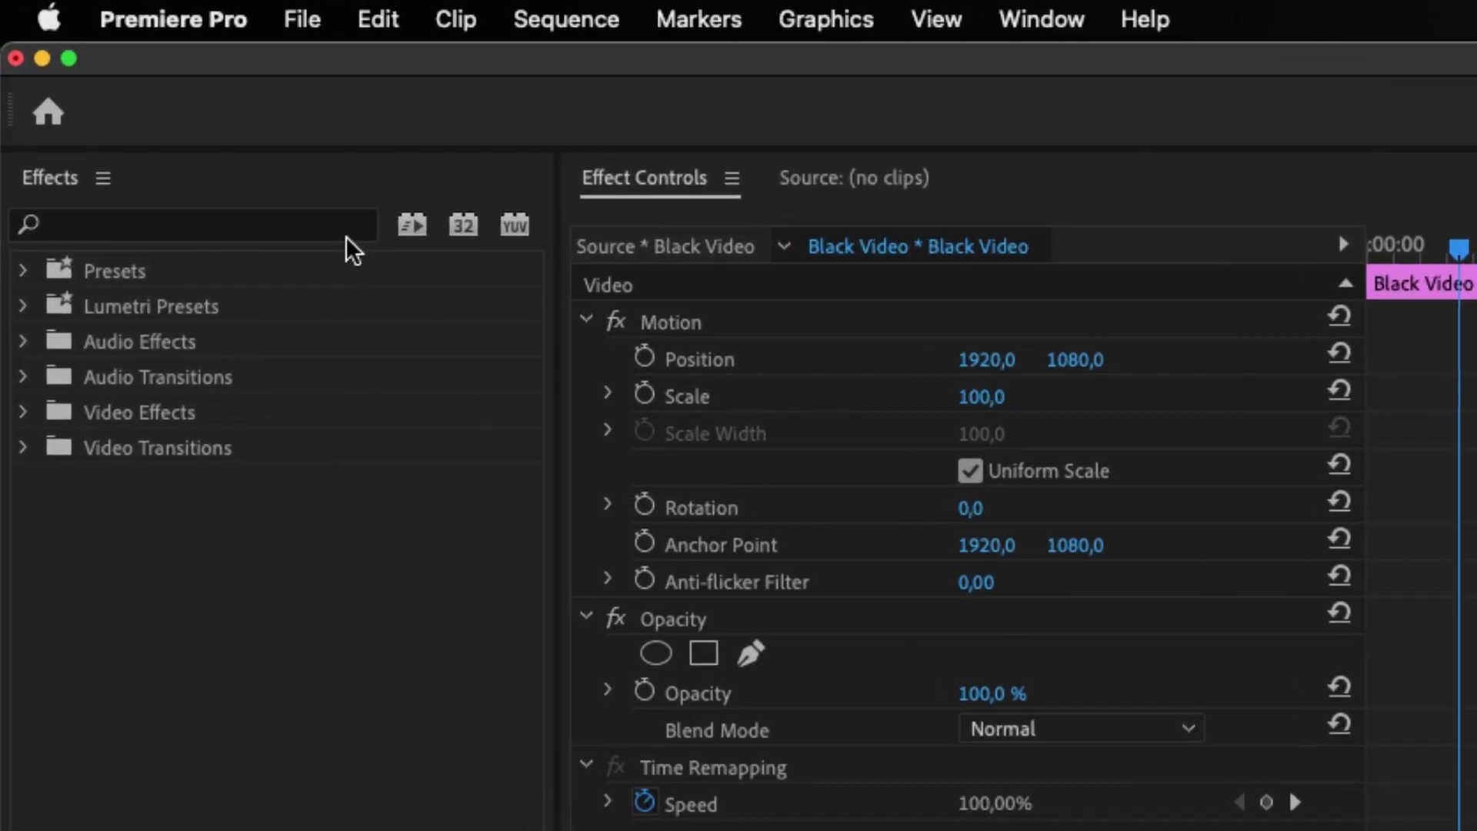
# - Search the Effects panel for 'ramp' and apply Ramp to the Black Video clip
pyautogui.click(113, 74)
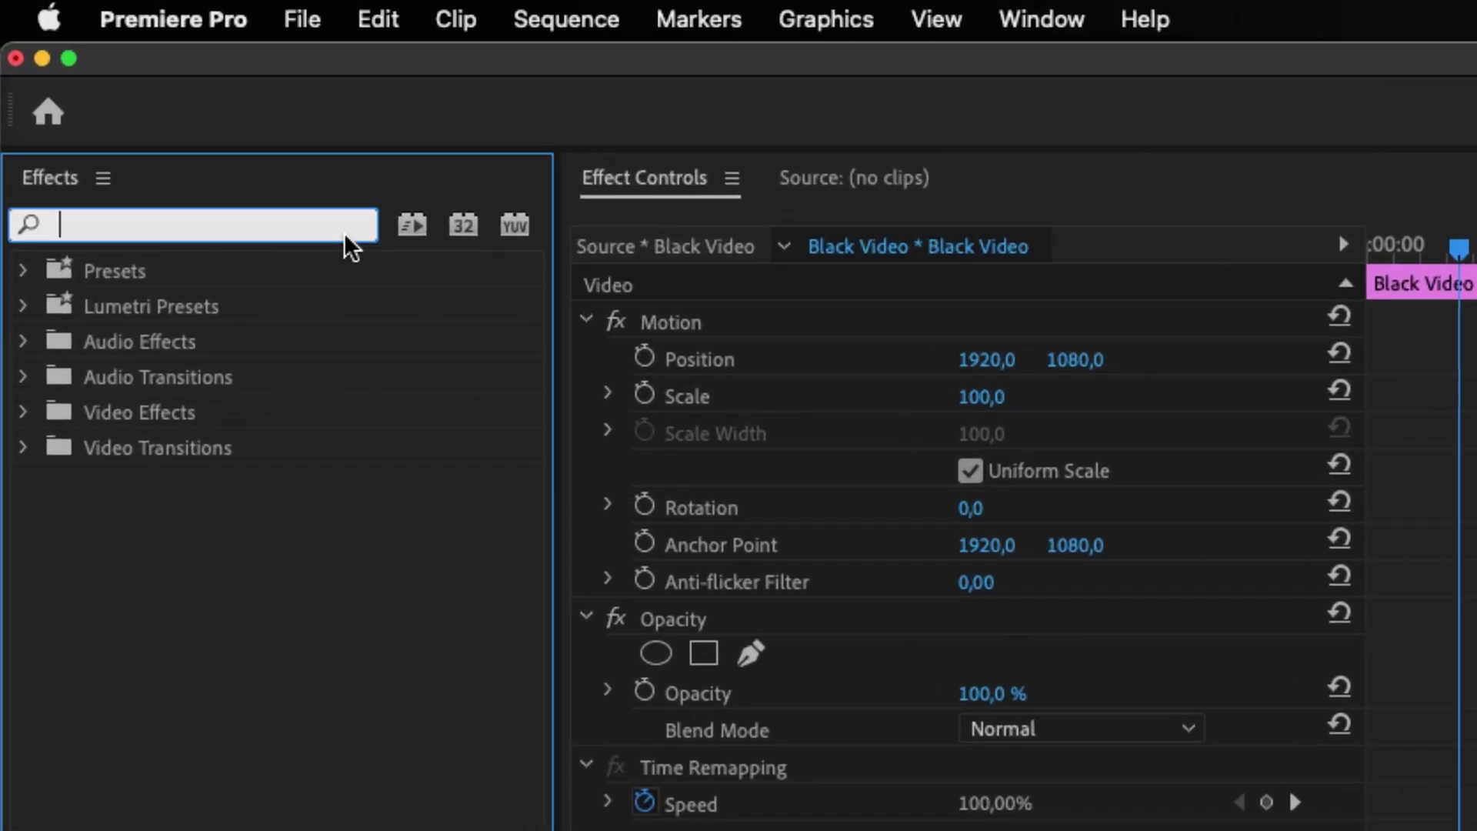
pyautogui.write('ra')
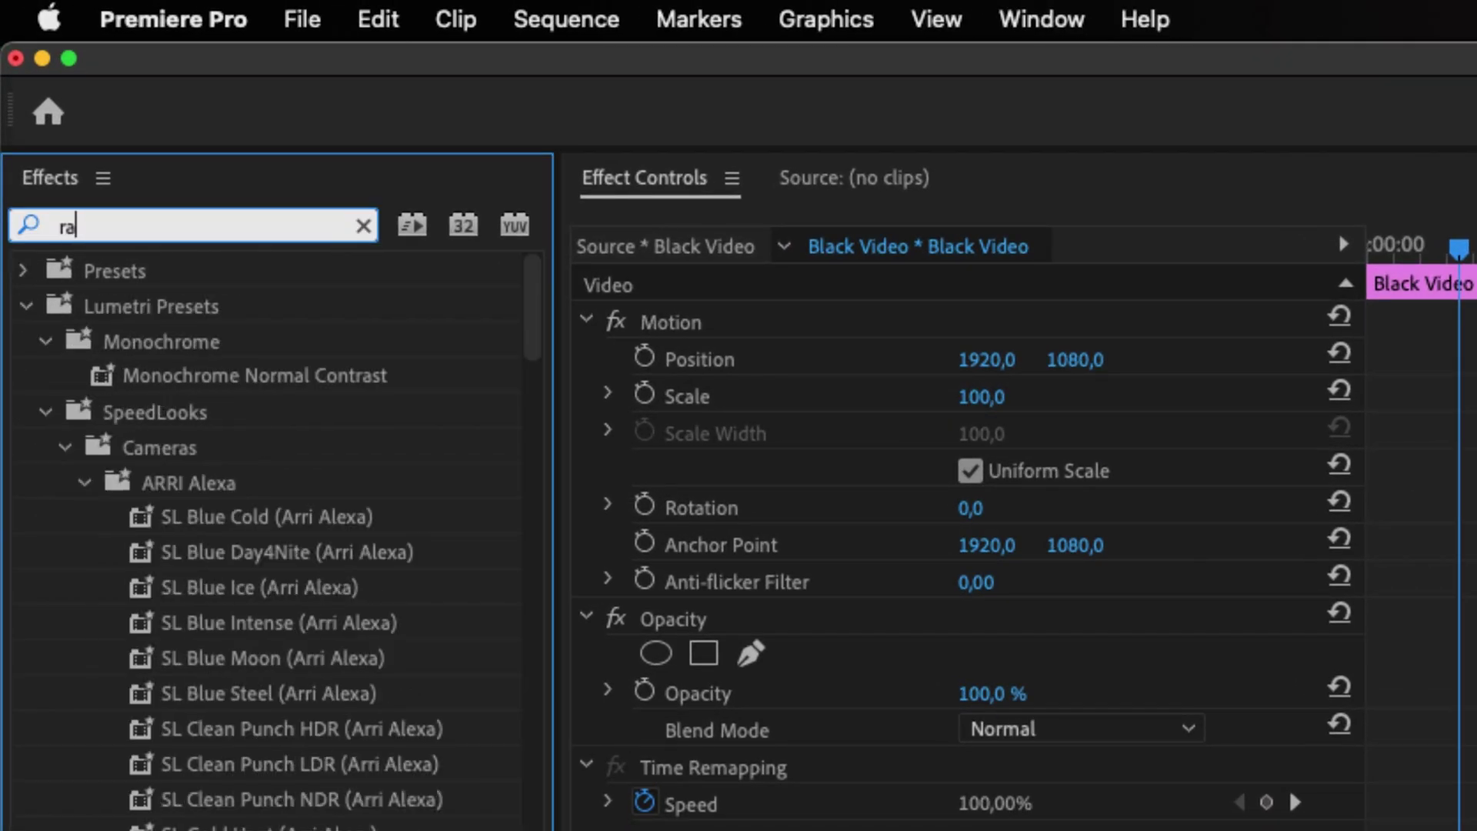
pyautogui.write('mp')
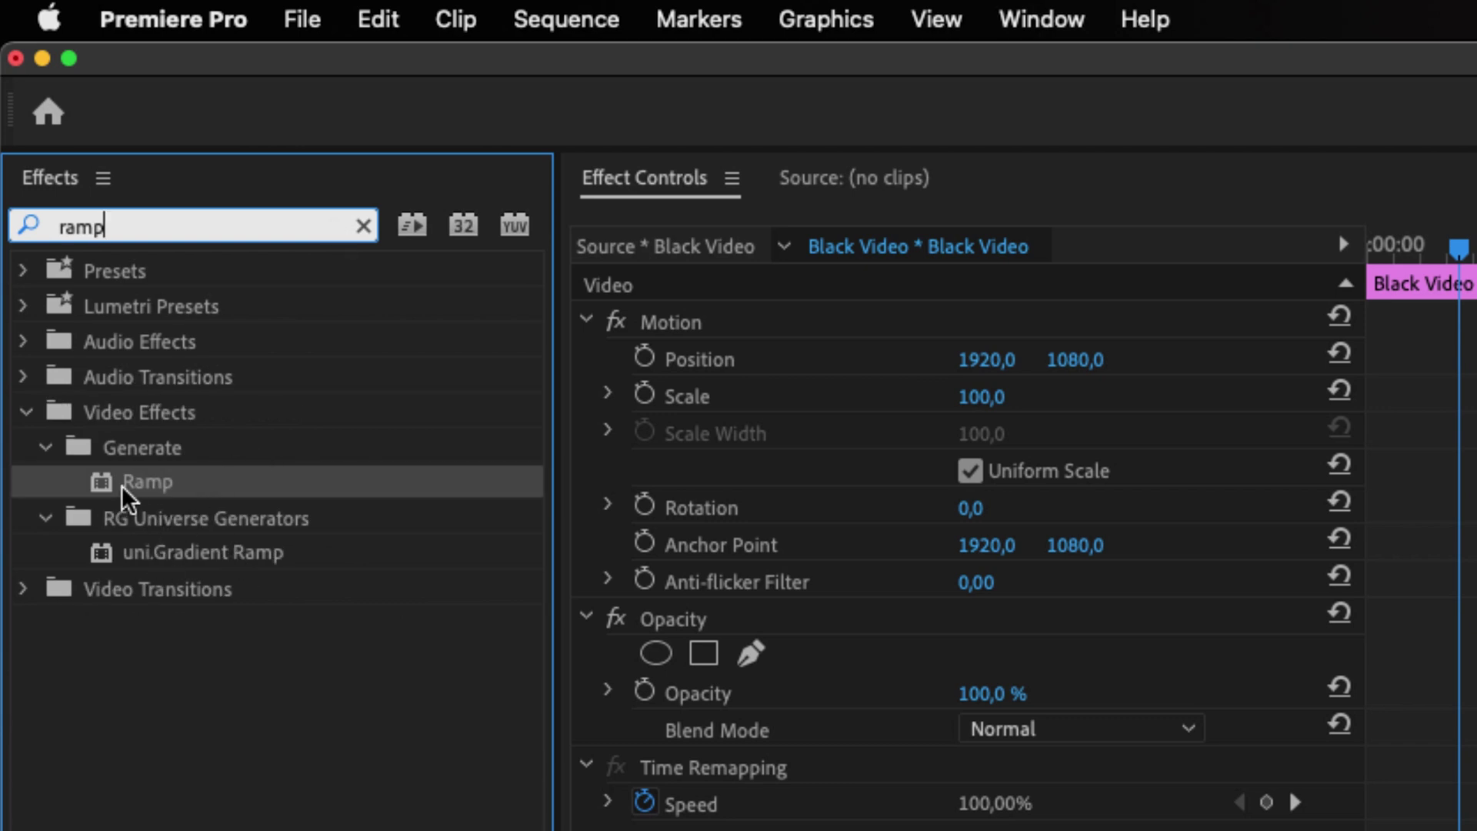
pyautogui.moveTo(127, 482)
pyautogui.mouseDown()
pyautogui.moveTo(262, 366)
pyautogui.moveTo(518, 642)
pyautogui.mouseUp()
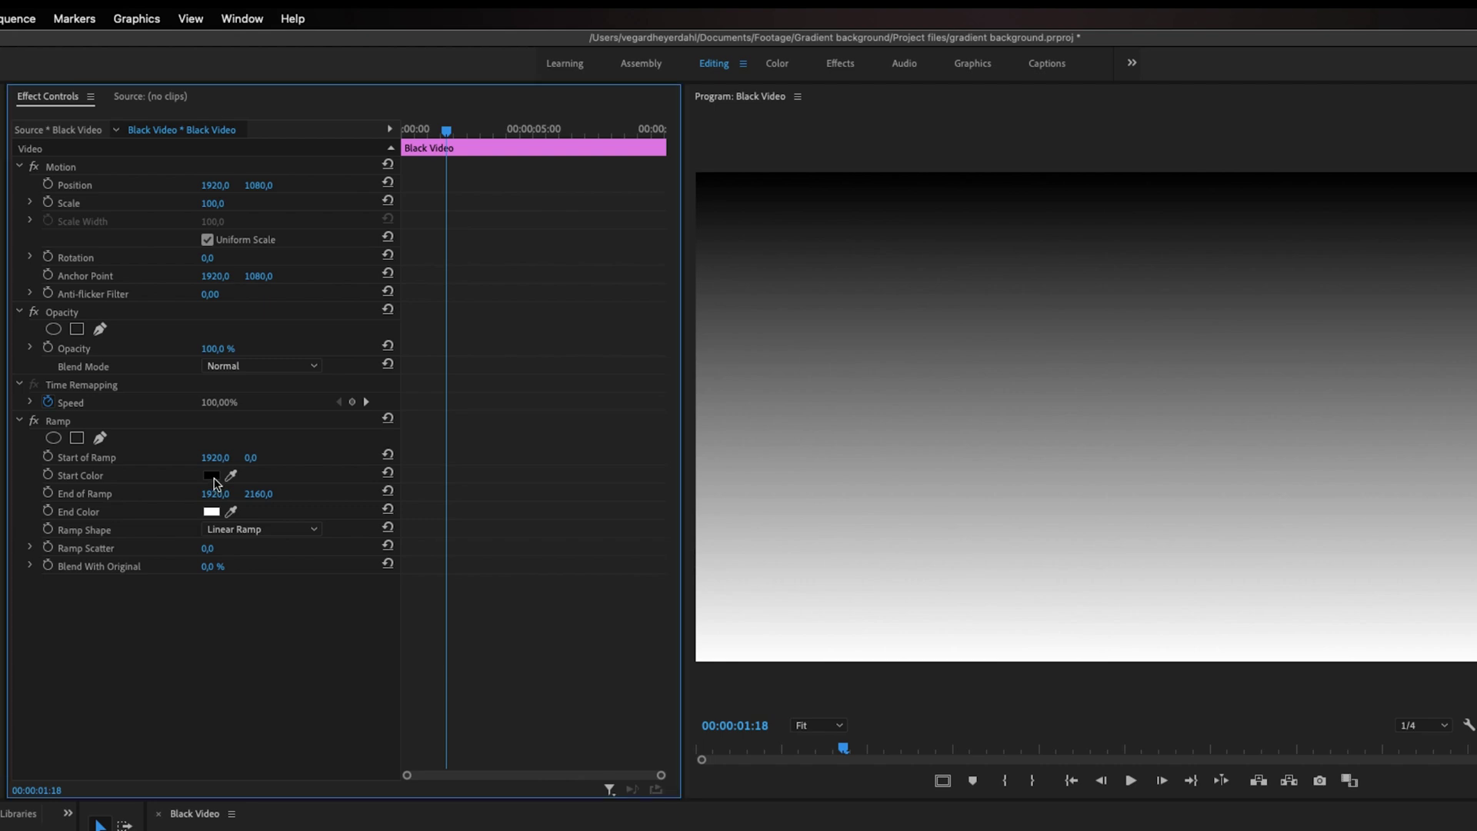
# - Set the Ramp Start Color to teal and End Color to magenta C1116A
pyautogui.click(212, 475)
pyautogui.moveTo(998, 677)
pyautogui.mouseDown()
pyautogui.moveTo(1006, 624)
pyautogui.moveTo(910, 630)
pyautogui.moveTo(941, 631)
pyautogui.mouseUp()
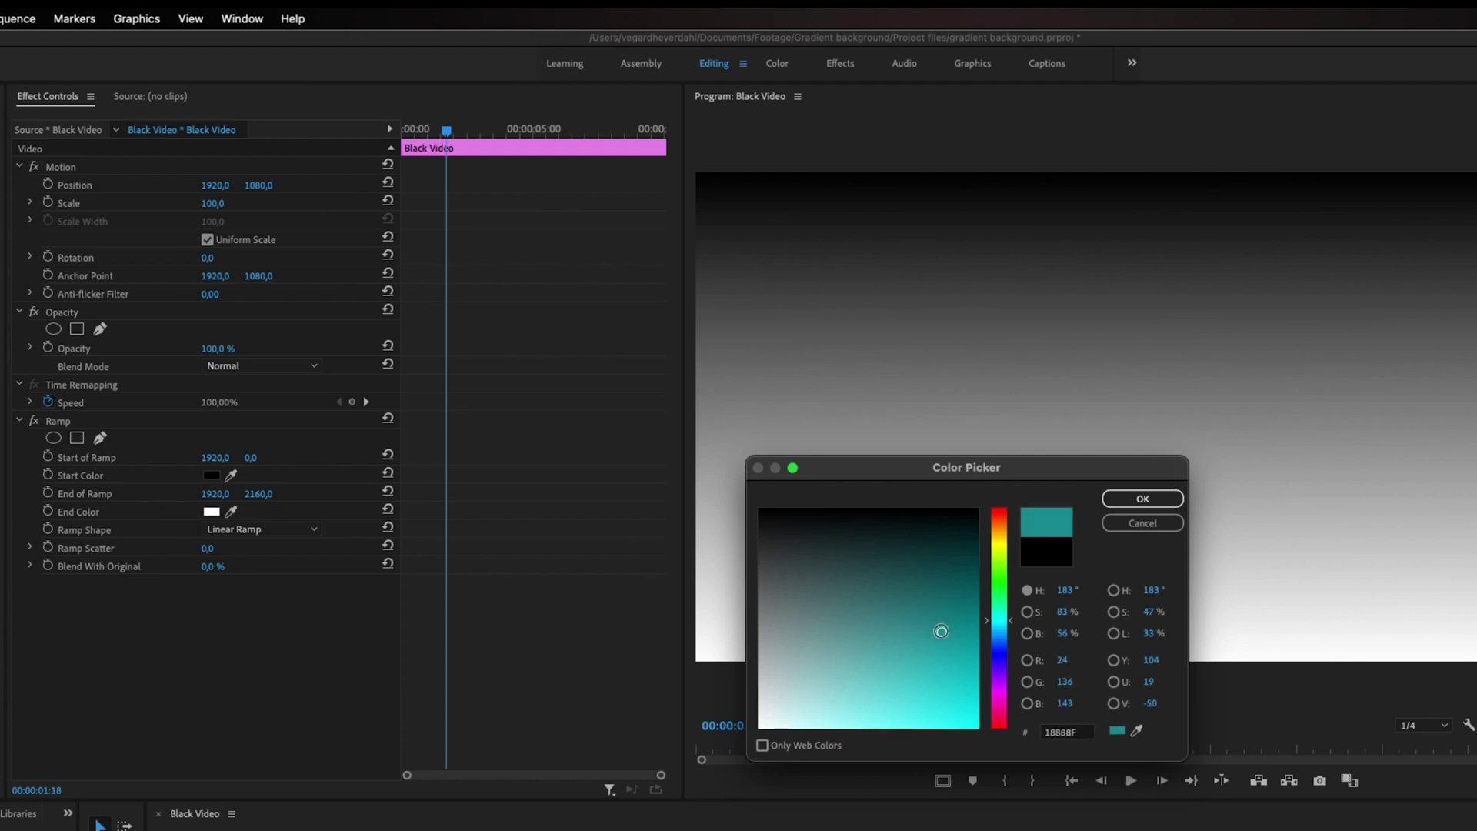
pyautogui.click(1142, 498)
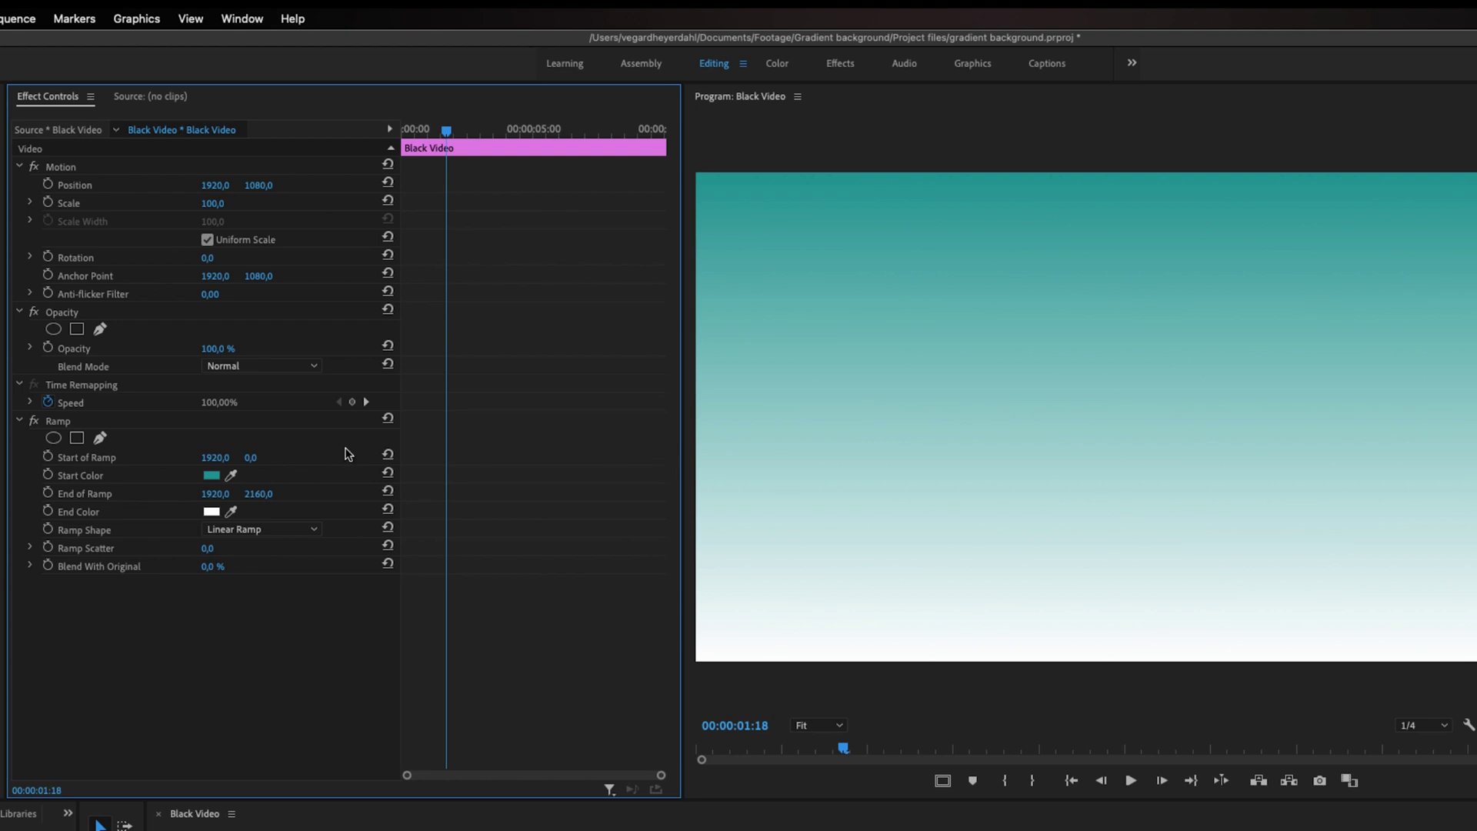
pyautogui.click(211, 511)
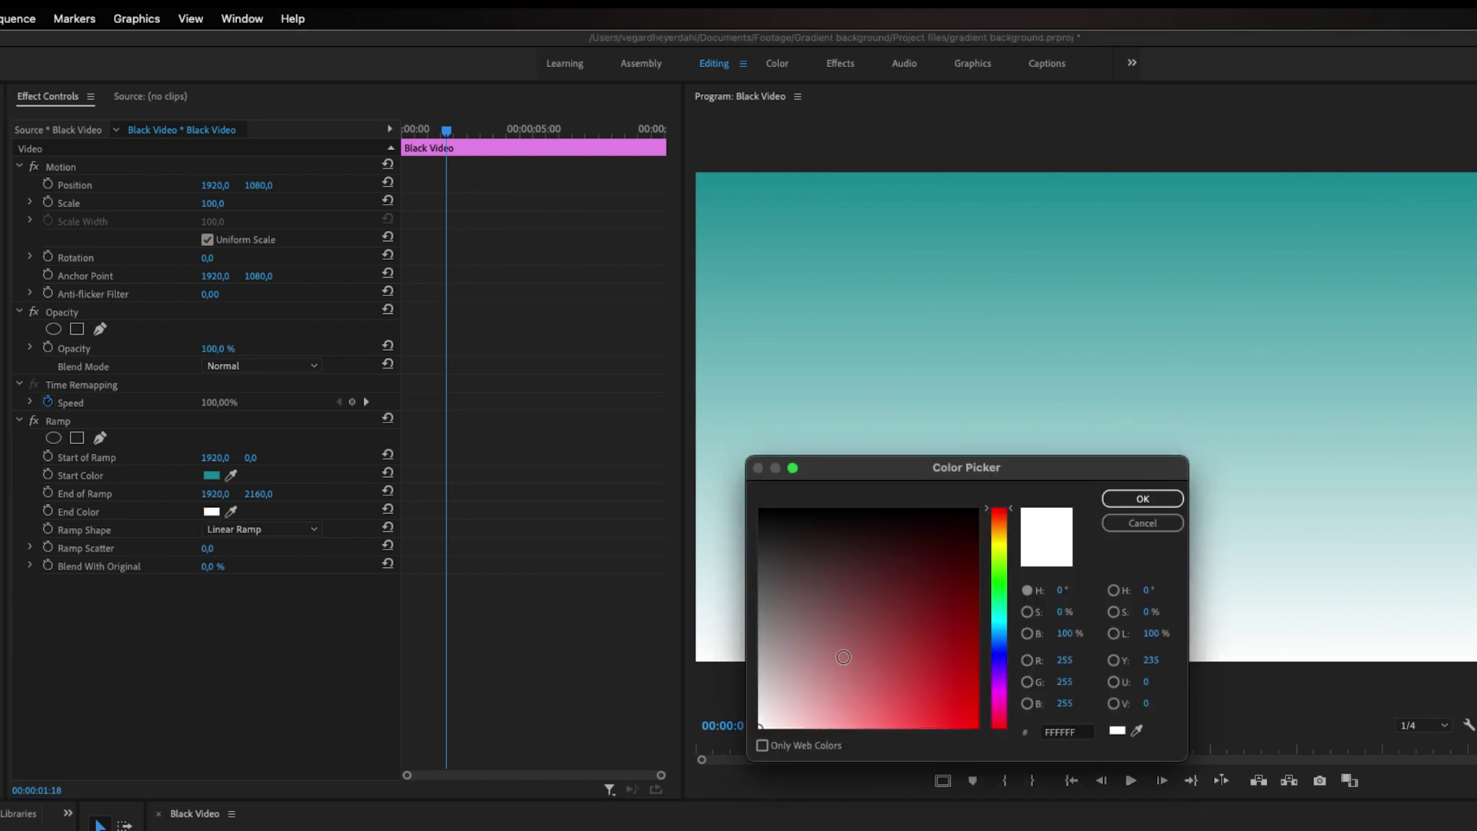
pyautogui.moveTo(1007, 685); pyautogui.dragTo(1000, 708)
pyautogui.click(958, 674)
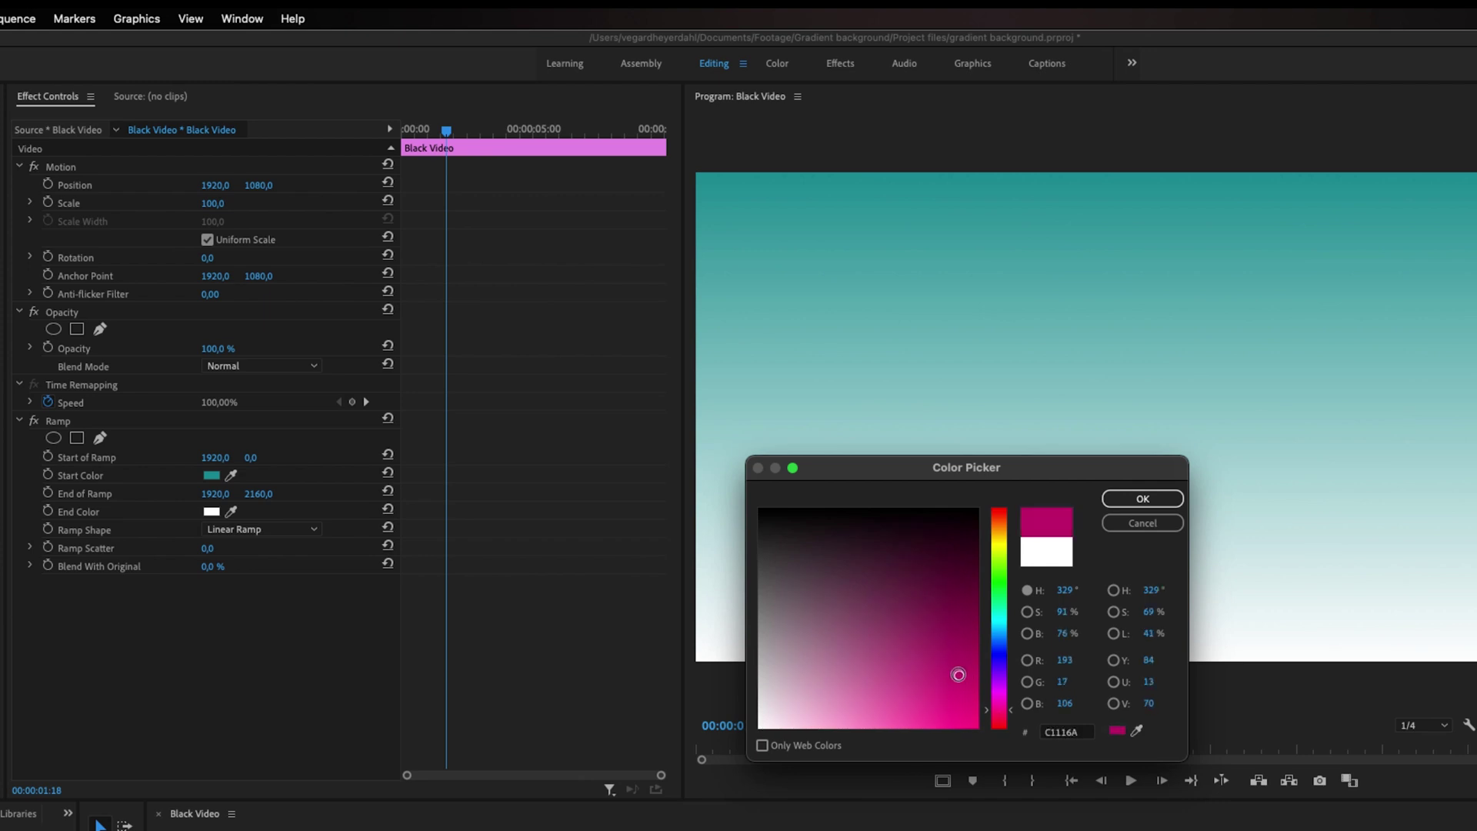
pyautogui.click(1143, 498)
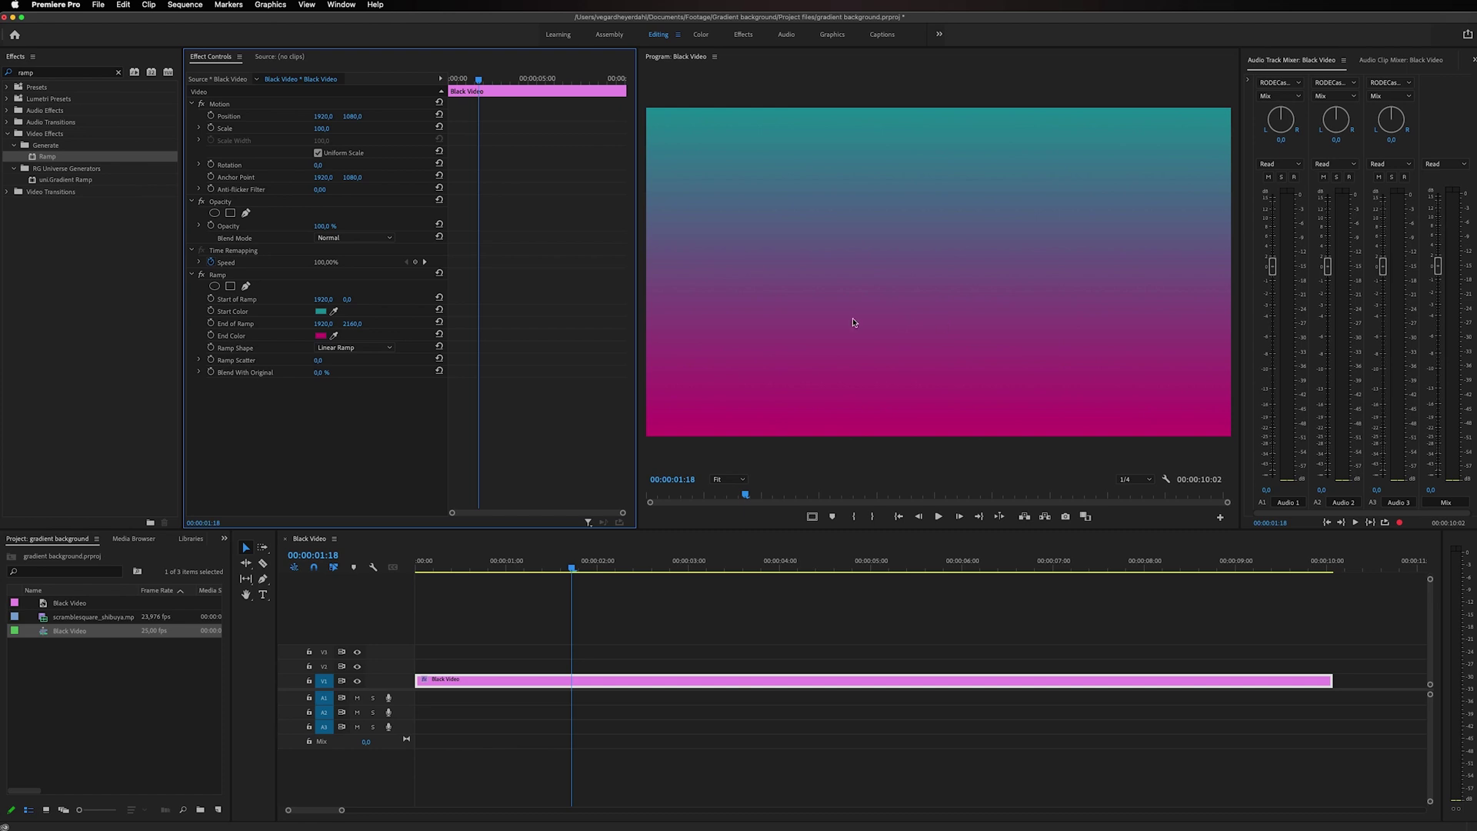
# - Change the Ramp Shape to Radial Ramp
pyautogui.click(390, 354)
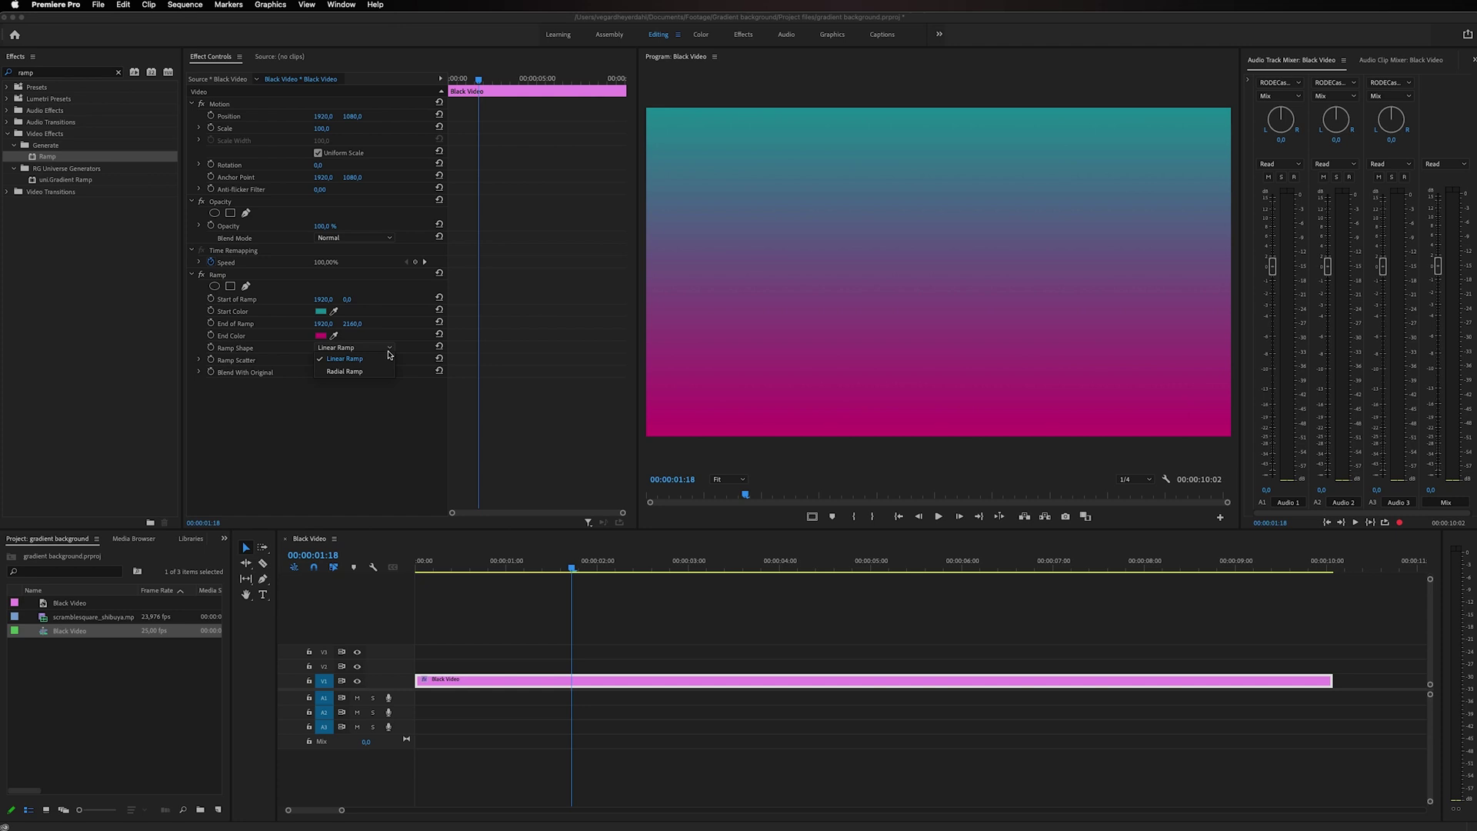
pyautogui.click(357, 373)
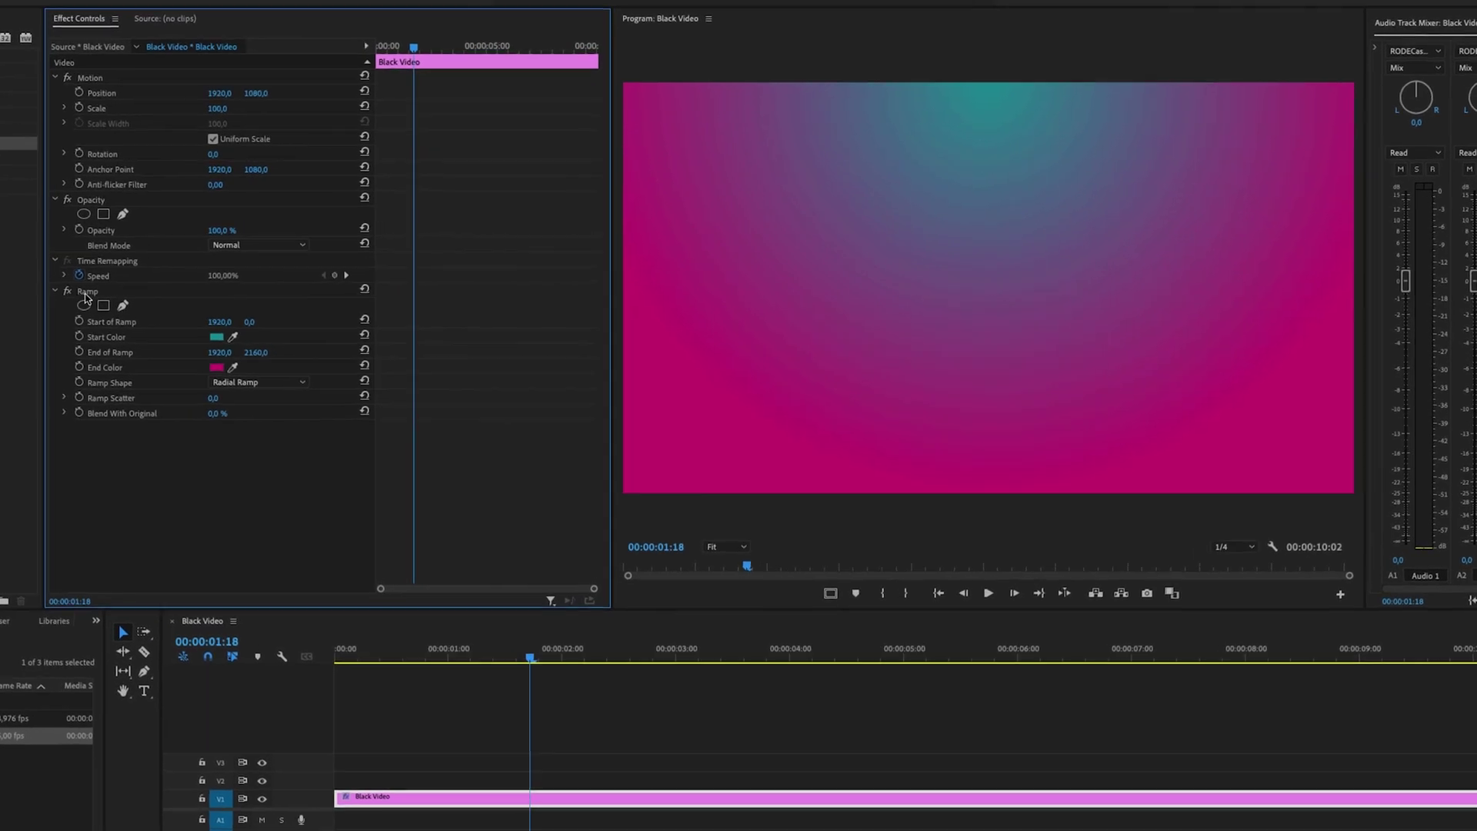
# - Drag the ramp's start point right of centre and reposition its end point in the Program monitor
pyautogui.click(216, 277)
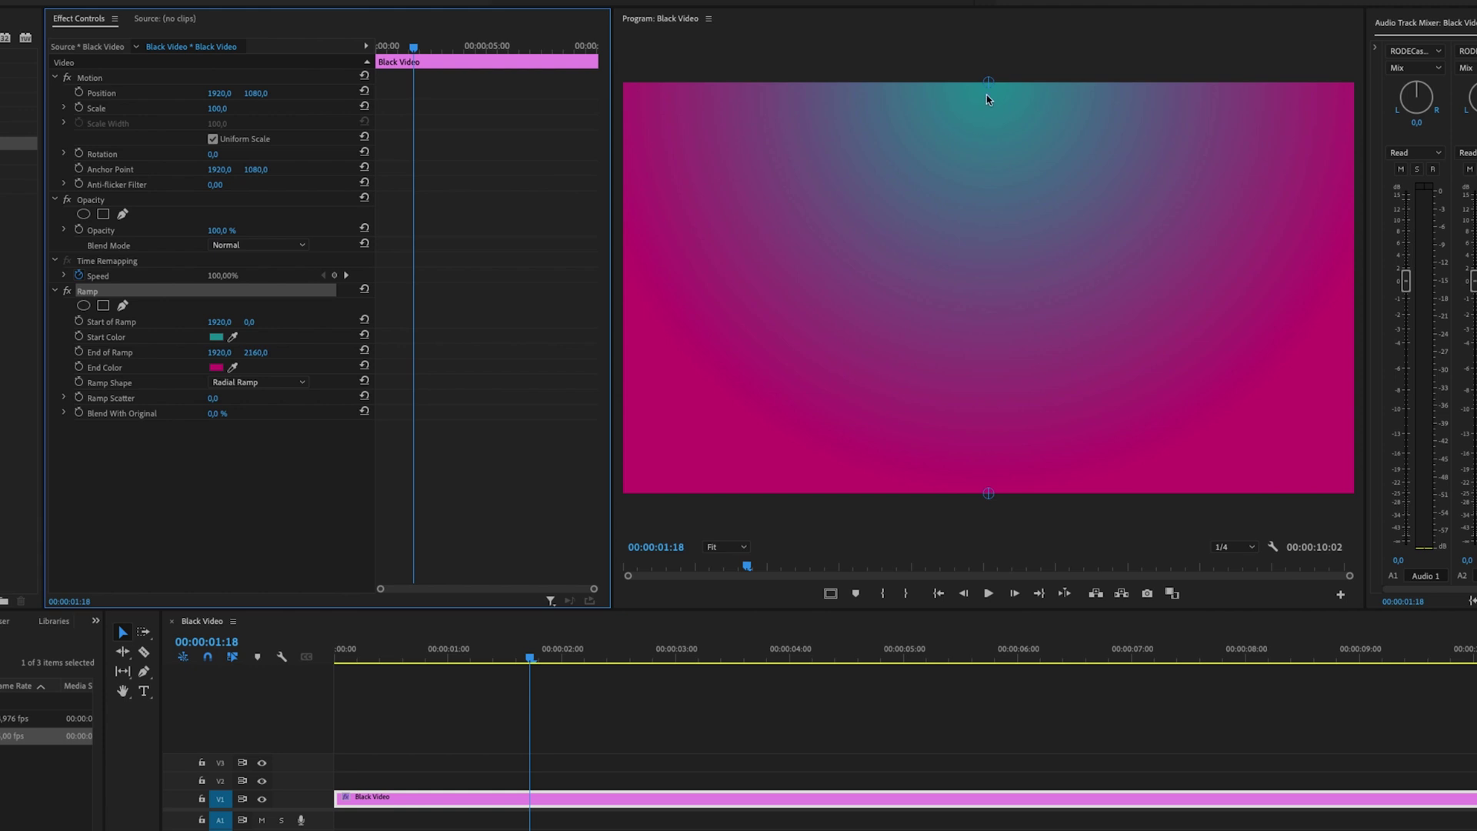
pyautogui.moveTo(989, 85); pyautogui.dragTo(990, 90)
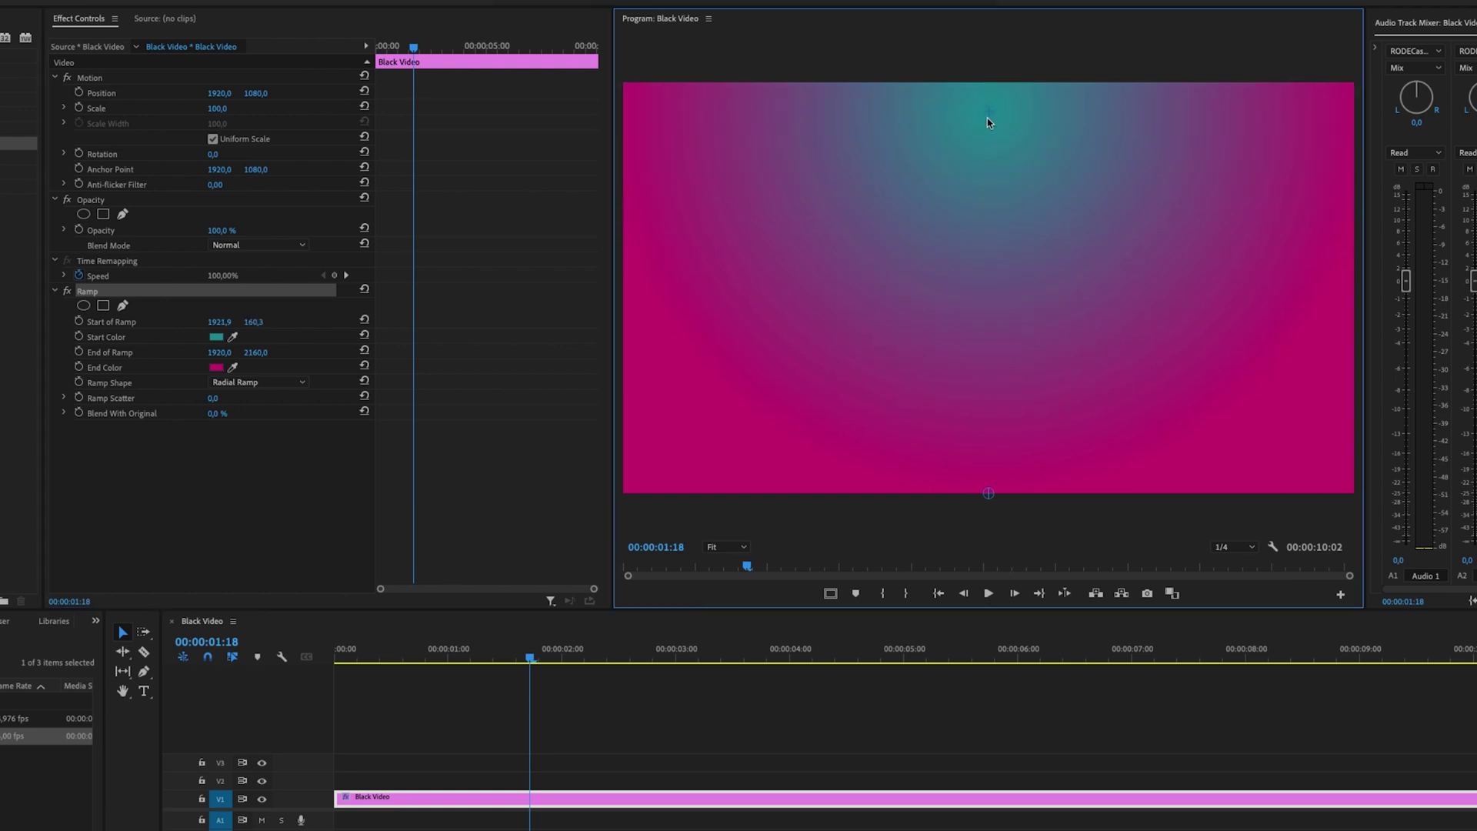
pyautogui.moveTo(989, 169)
pyautogui.mouseDown()
pyautogui.moveTo(972, 274)
pyautogui.moveTo(806, 343)
pyautogui.moveTo(1058, 271)
pyautogui.mouseUp()
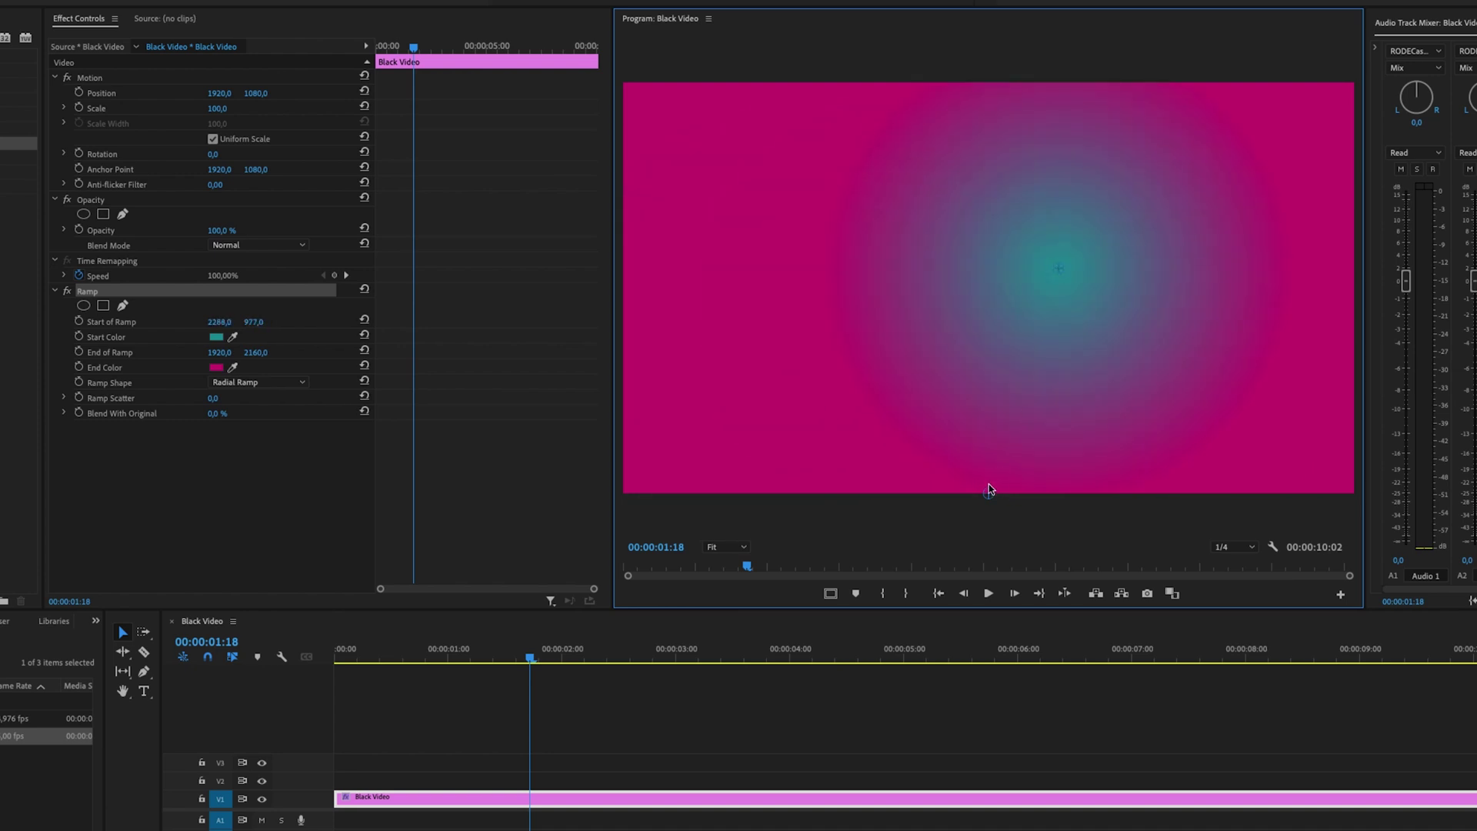
pyautogui.moveTo(990, 492)
pyautogui.mouseDown()
pyautogui.moveTo(735, 359)
pyautogui.moveTo(861, 379)
pyautogui.moveTo(782, 388)
pyautogui.mouseUp()
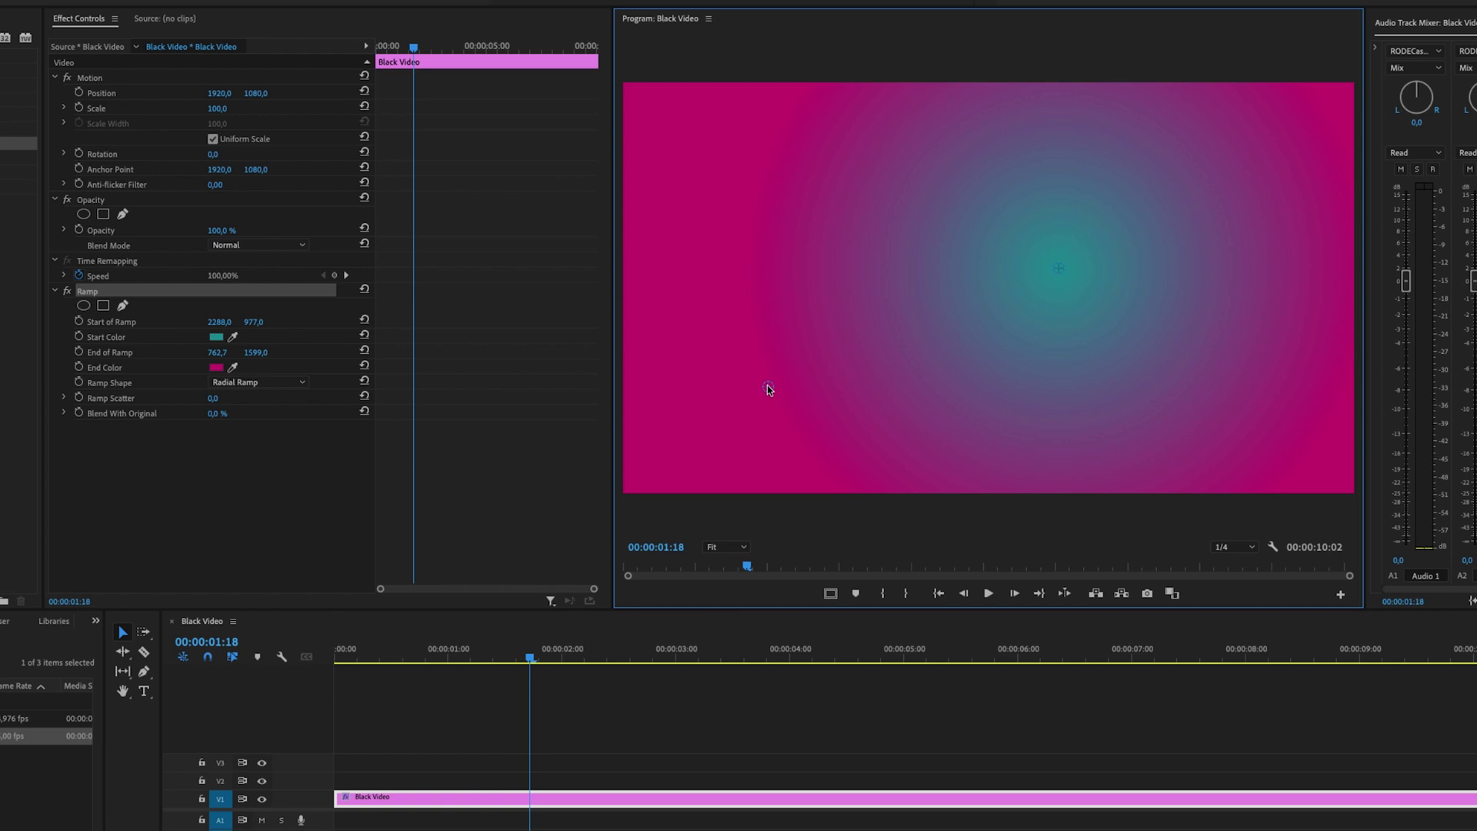
pyautogui.moveTo(217, 352); pyautogui.dragTo(253, 352)
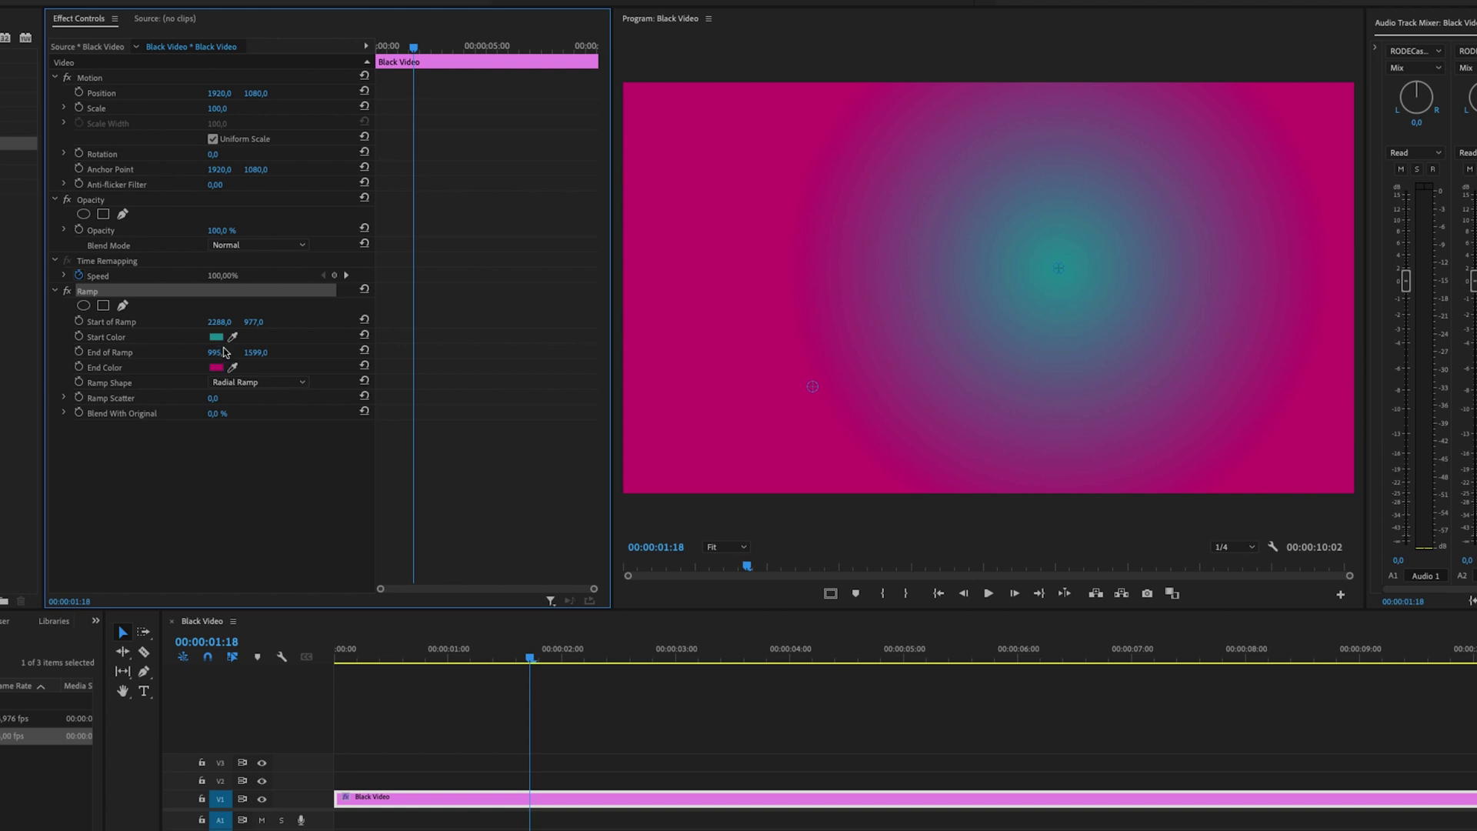
pyautogui.click(111, 296)
pyautogui.moveTo(814, 388)
pyautogui.mouseDown()
pyautogui.moveTo(794, 394)
pyautogui.moveTo(743, 327)
pyautogui.mouseUp()
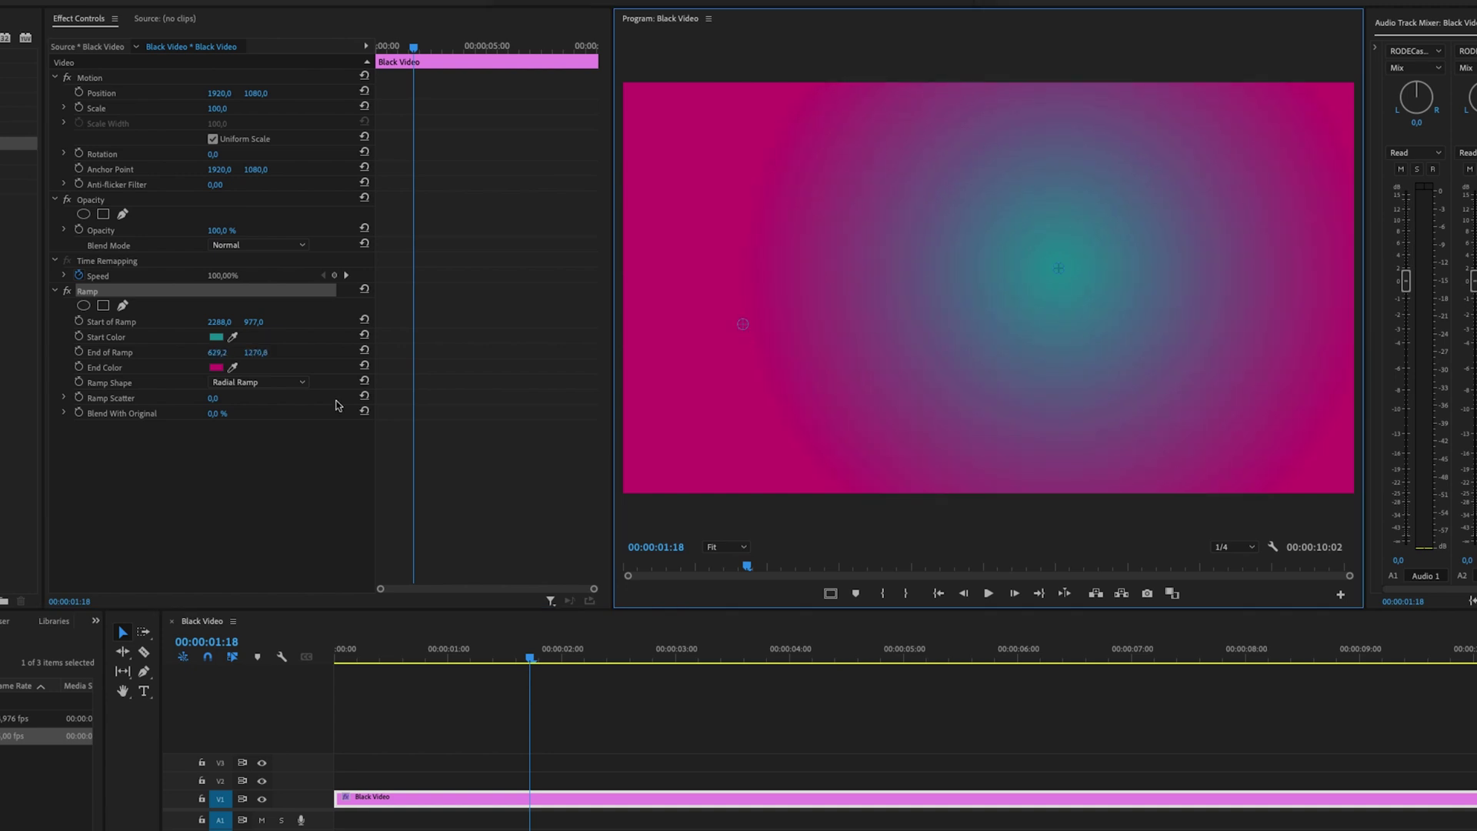
# - Switch Ramp Shape back to Linear Ramp and place scramblesquare_shibuya beneath the Black Video clip
pyautogui.click(284, 382)
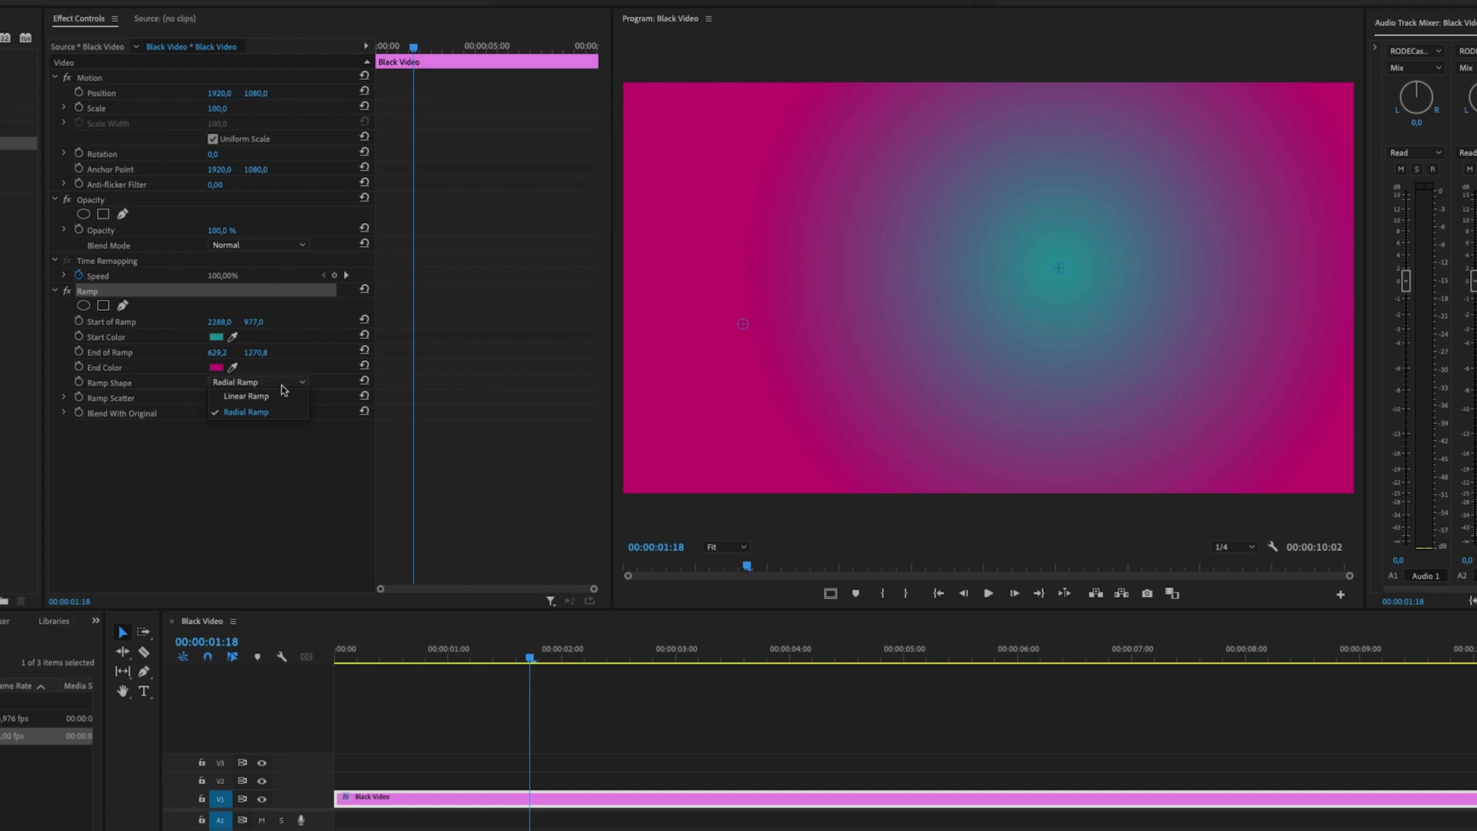
pyautogui.click(283, 397)
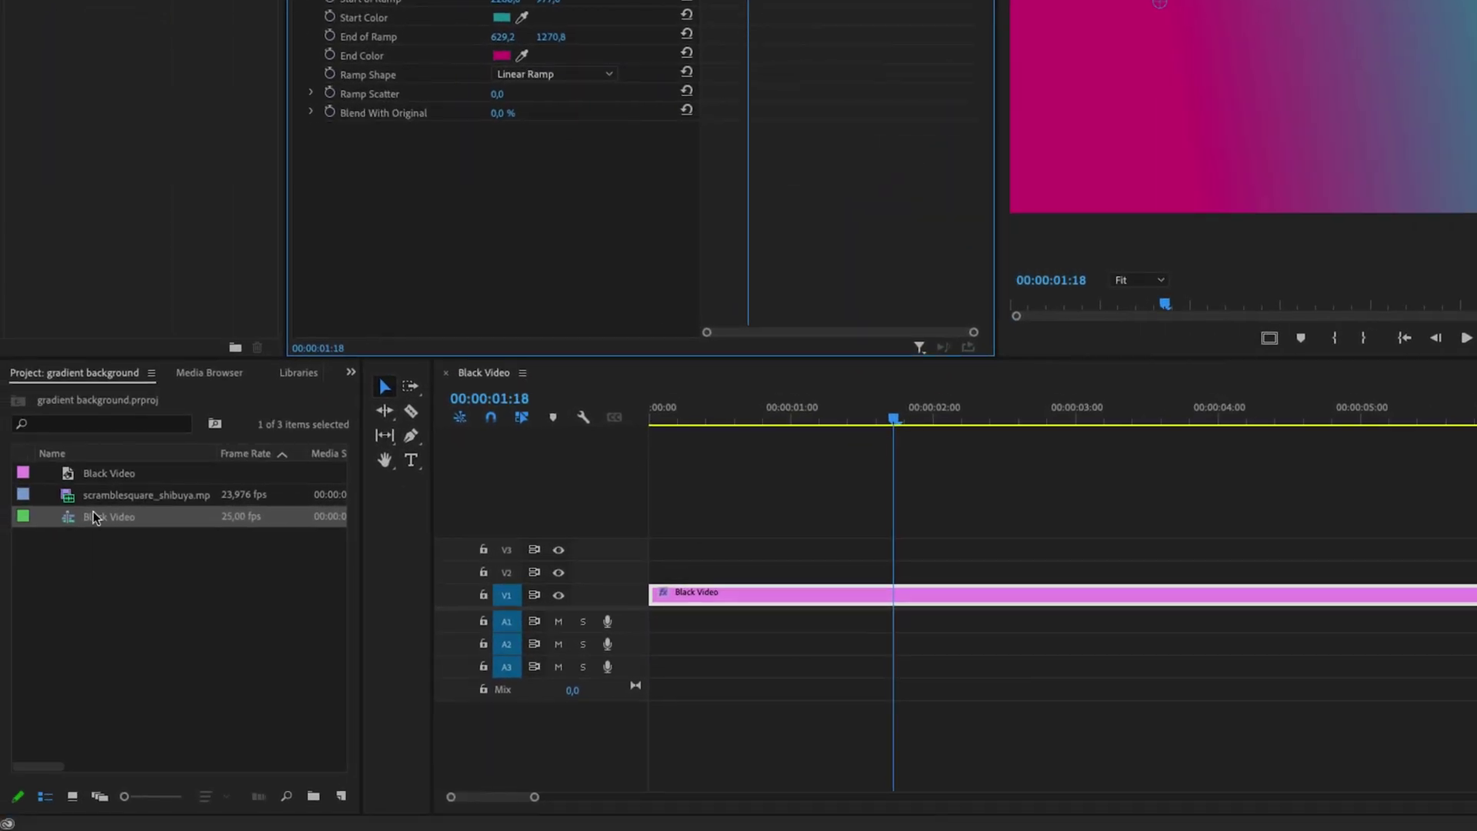
pyautogui.click(98, 504)
pyautogui.moveTo(98, 504); pyautogui.dragTo(798, 627)
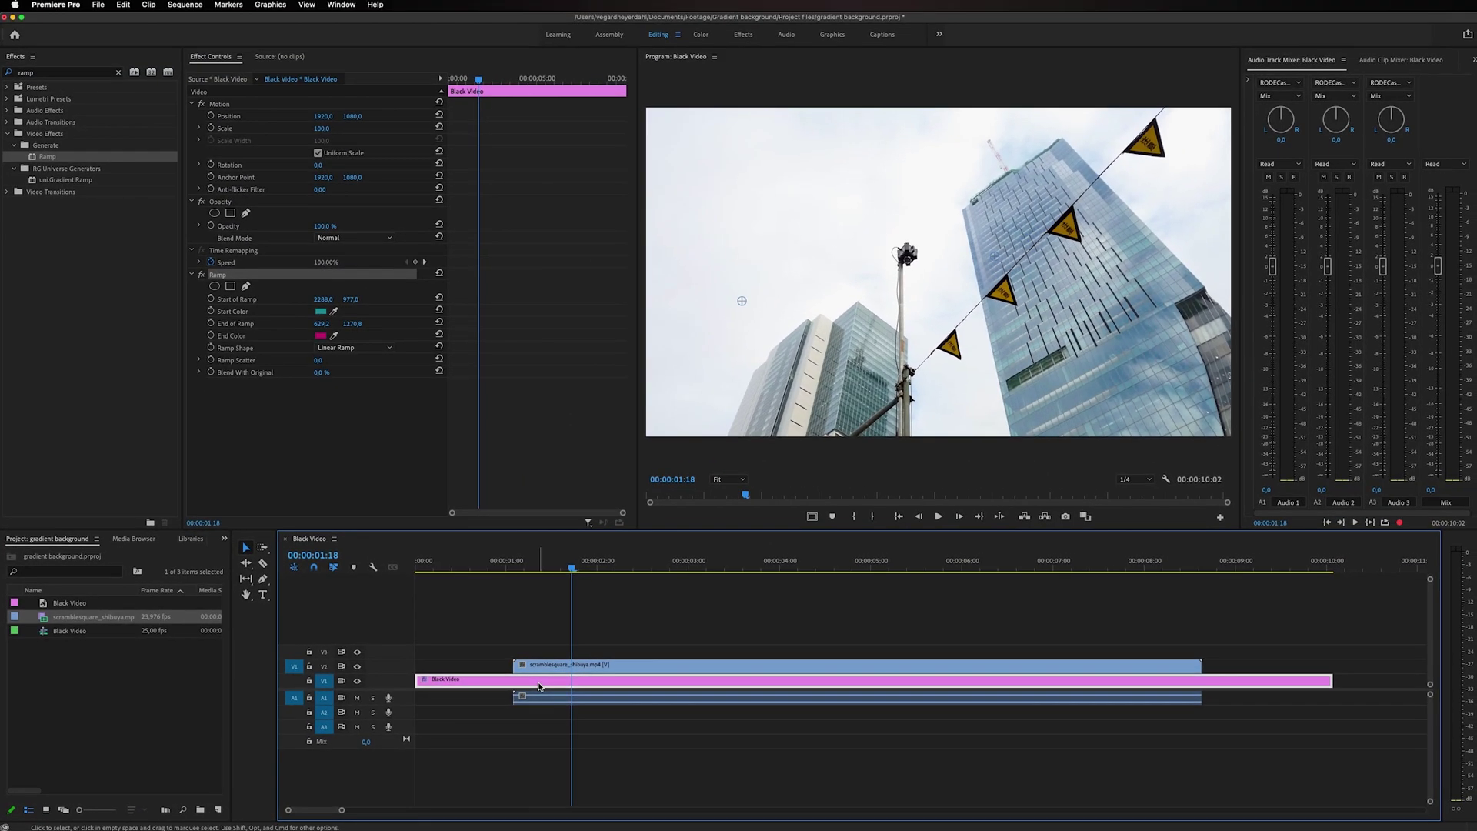
pyautogui.moveTo(799, 628); pyautogui.dragTo(541, 660)
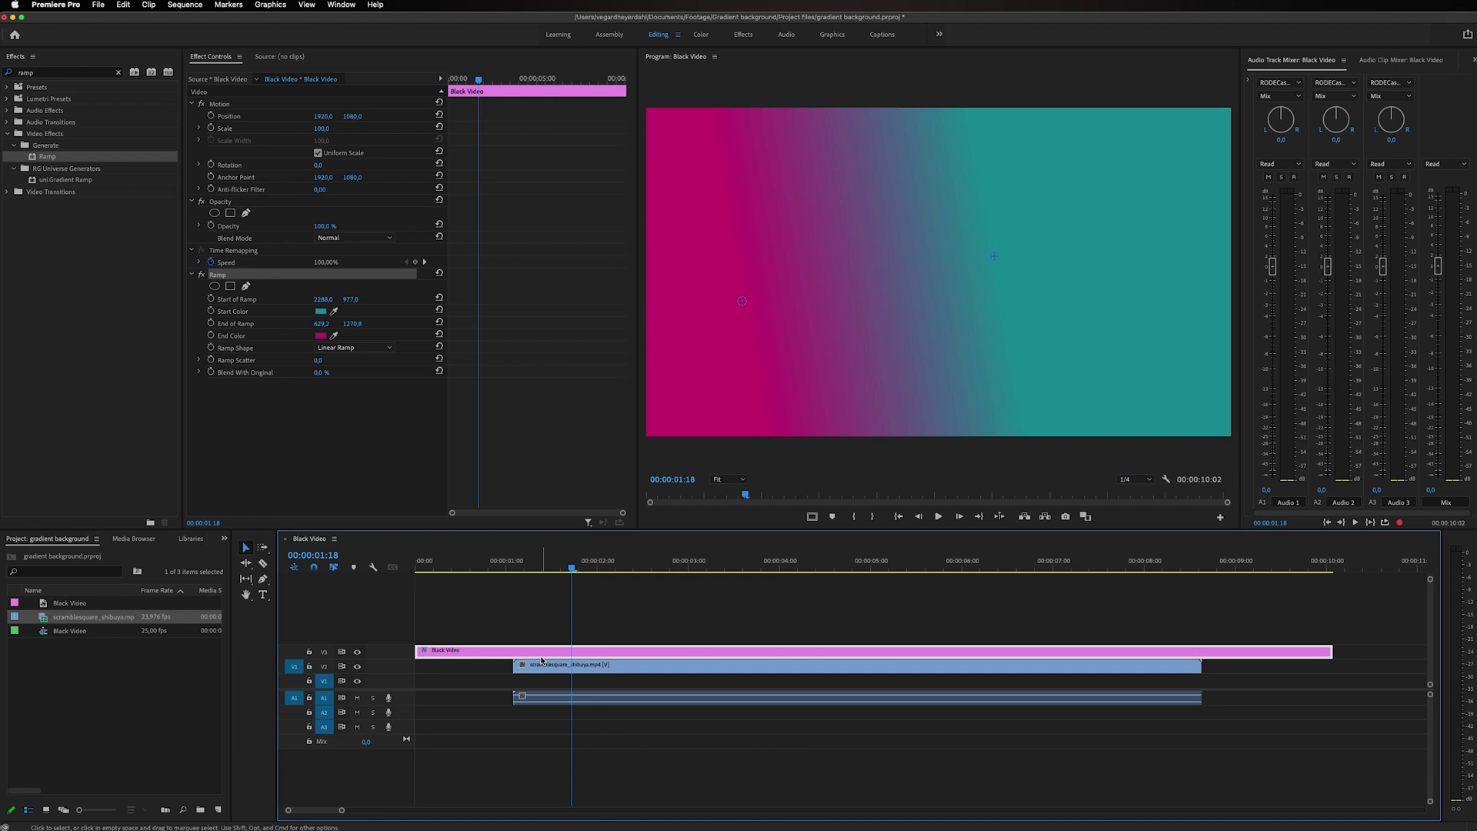
pyautogui.press('super+shift+a')
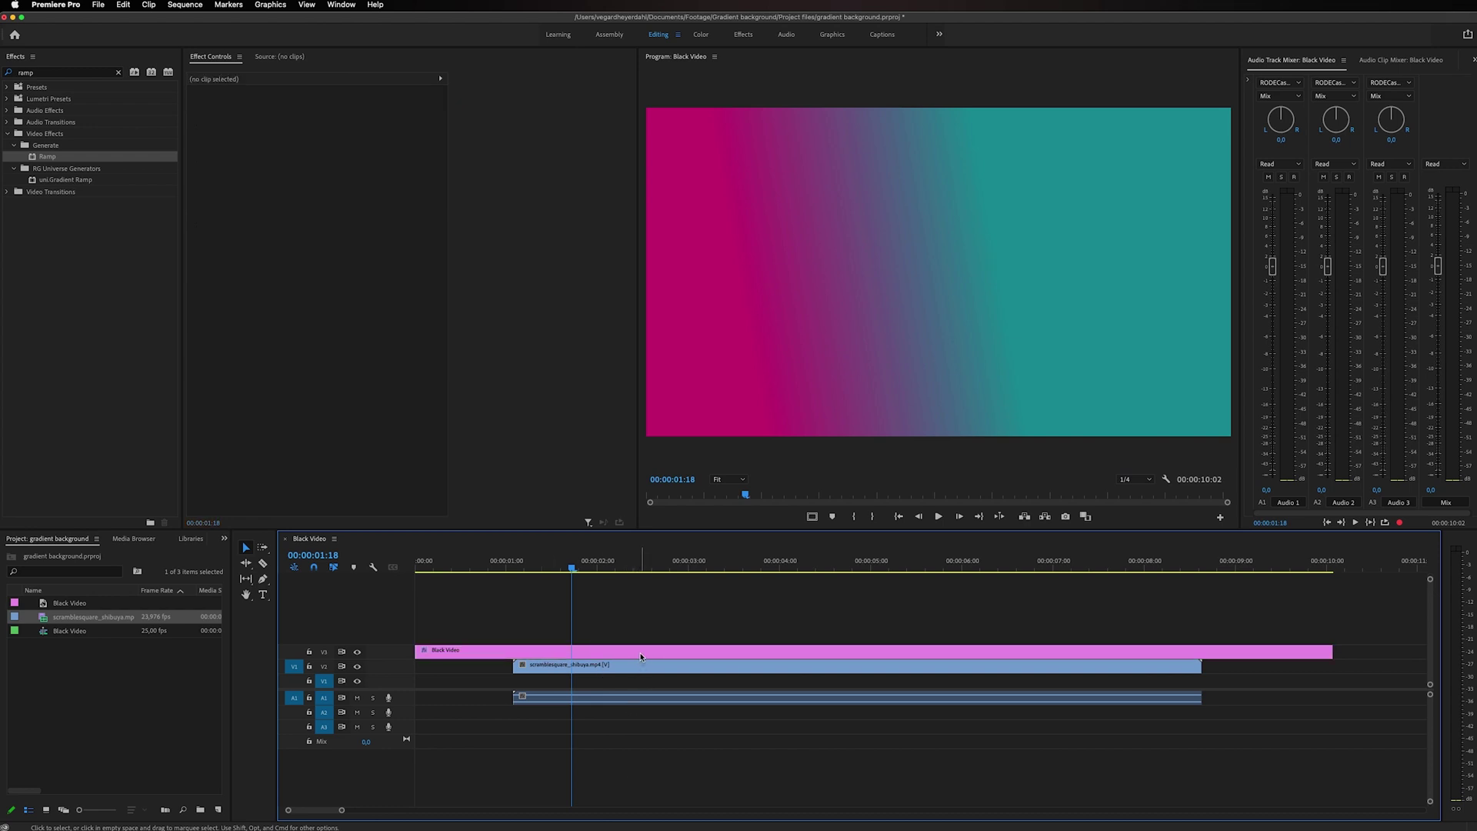
# - Set the Black Video clip's Opacity Blend Mode to Lighten and scrub to preview the tint
pyautogui.click(642, 653)
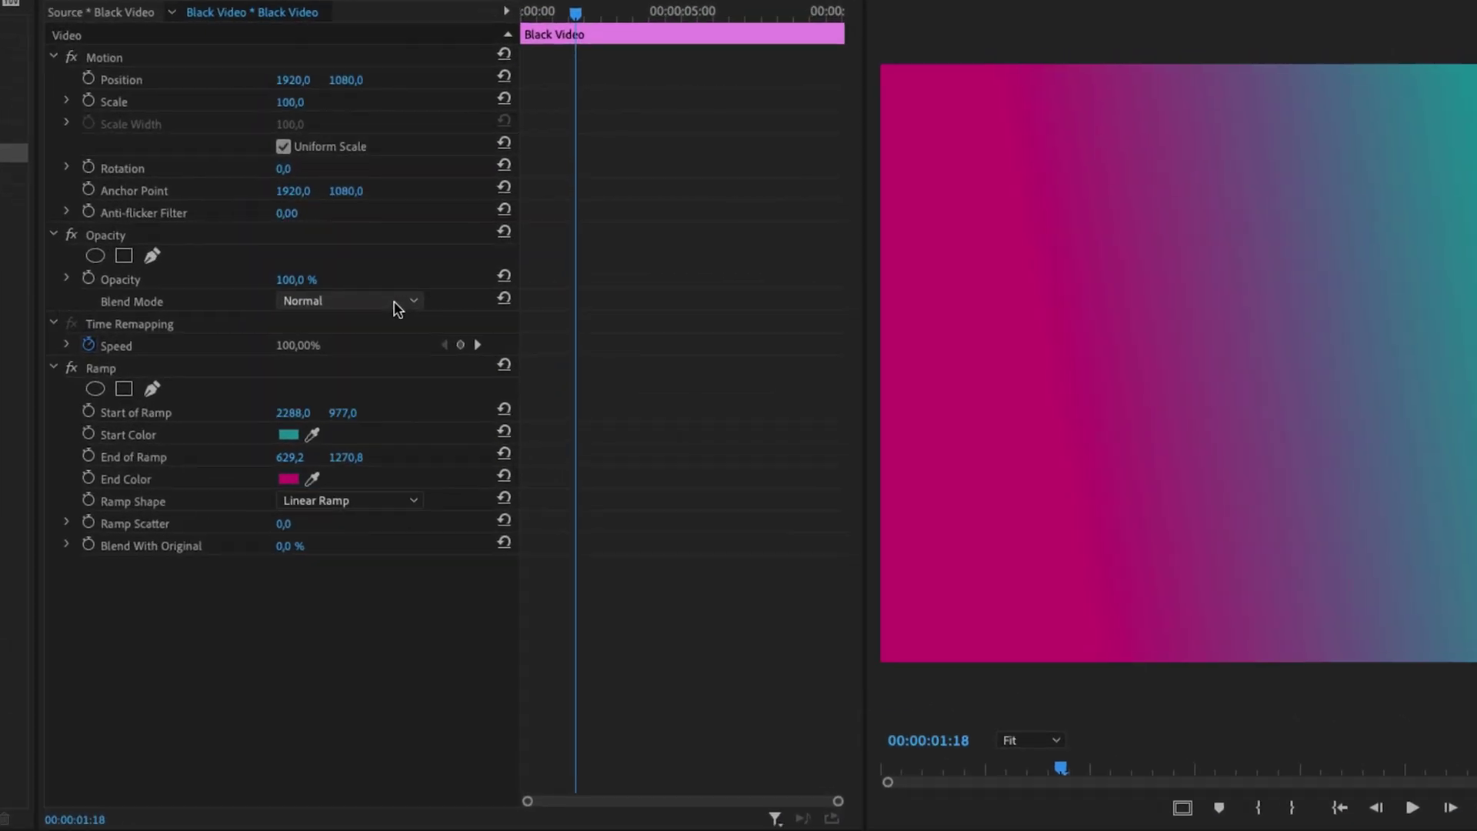
pyautogui.click(397, 307)
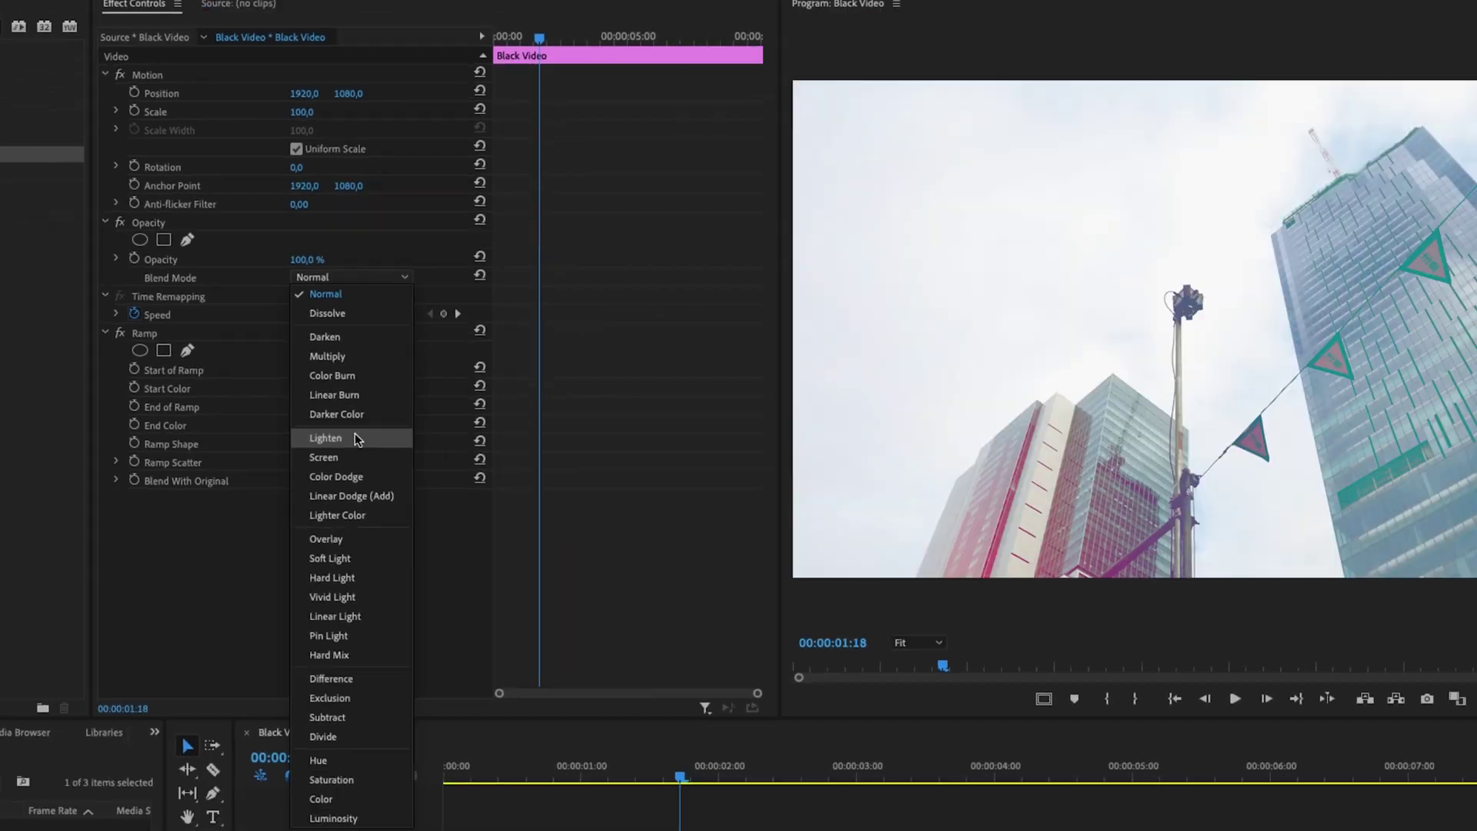
pyautogui.click(343, 494)
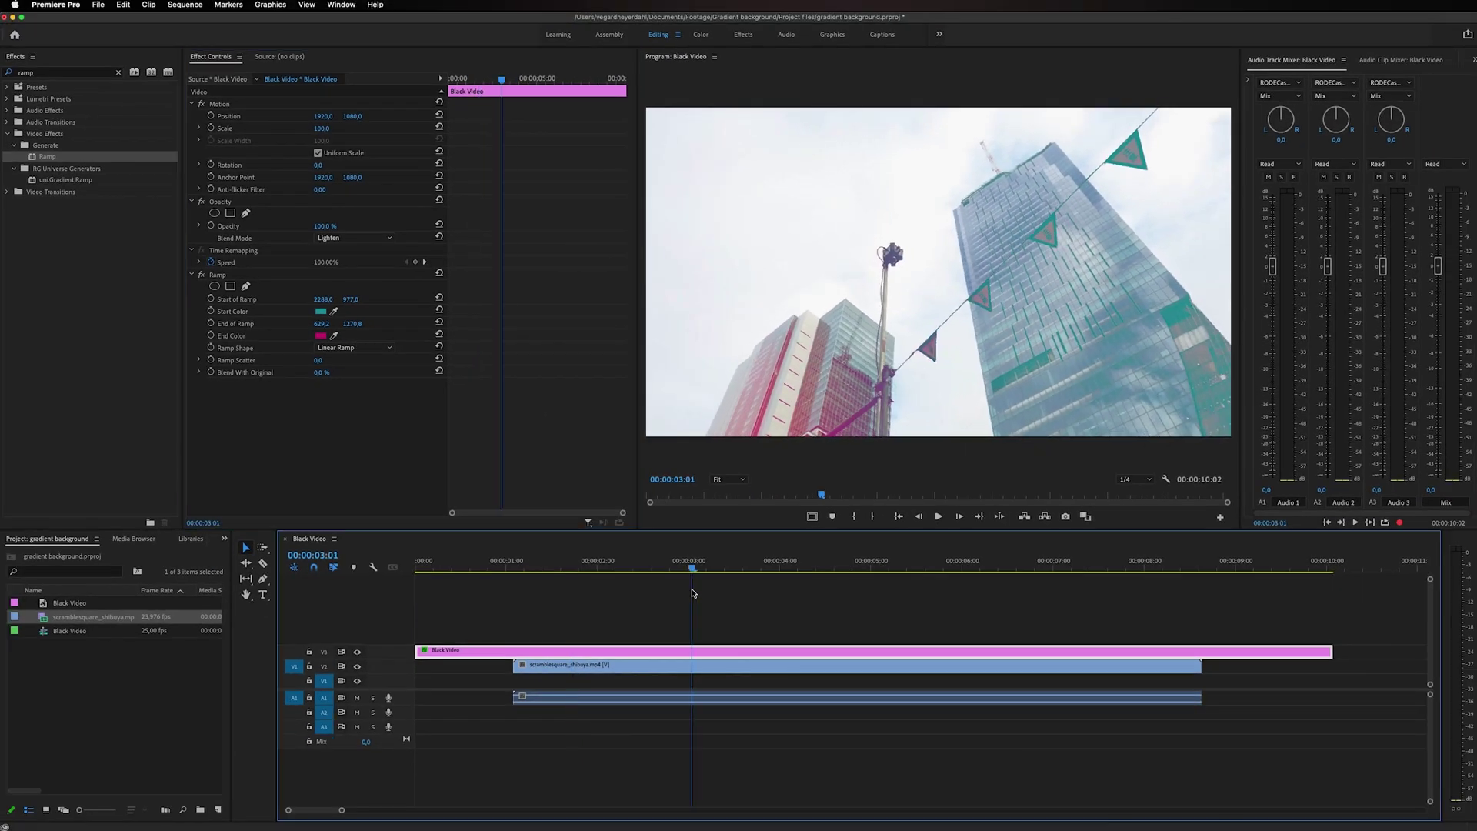
pyautogui.moveTo(693, 592); pyautogui.dragTo(773, 591)
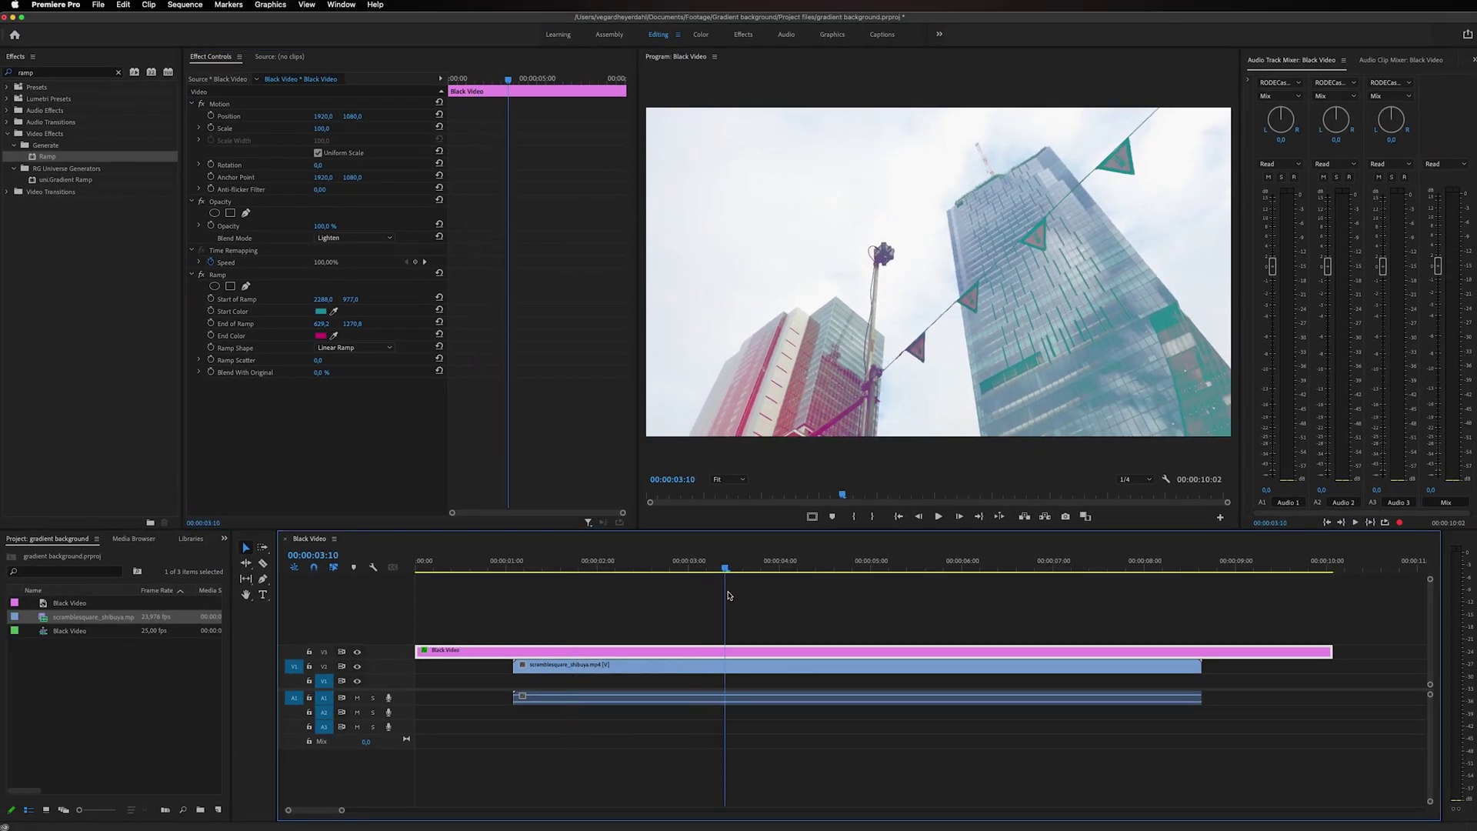